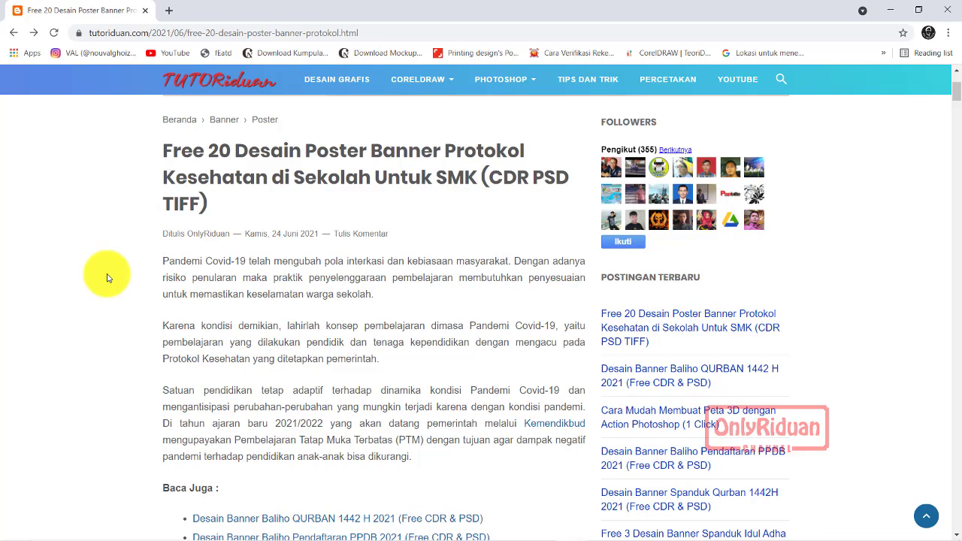
# Scroll the article to the first poster, 'Adaptasi Kebiasaan Baru', and its 1840 x 2592 TIF download link
pyautogui.scroll(-4, 172, 229)
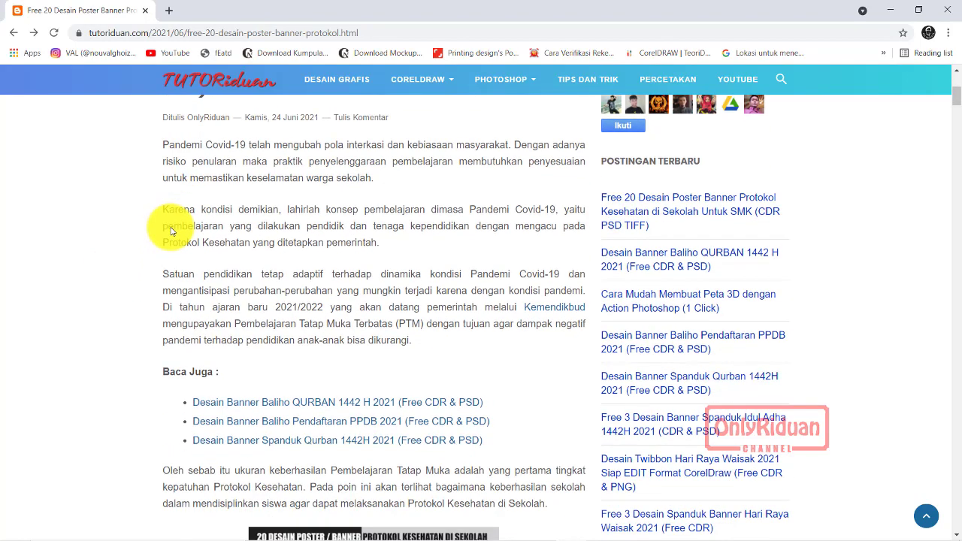
pyautogui.scroll(-7, 171, 230)
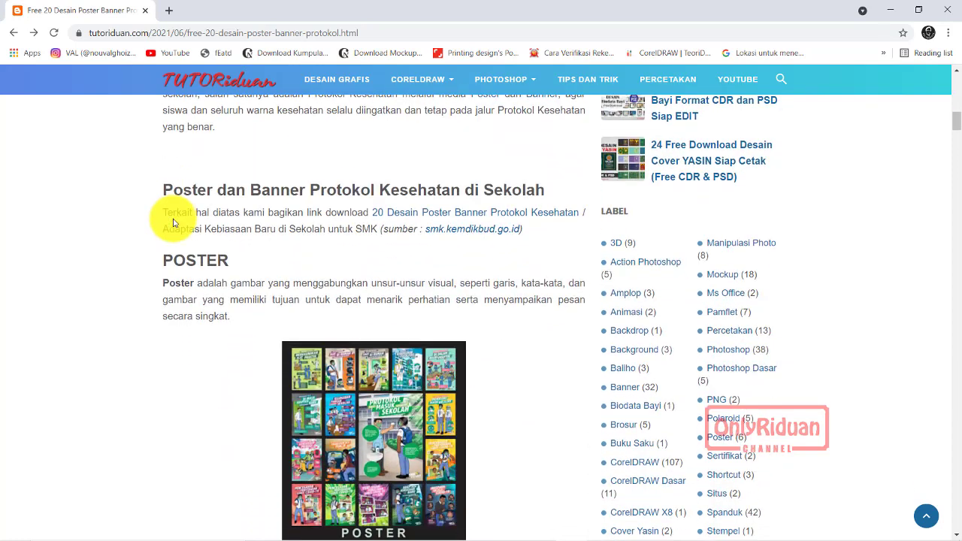
pyautogui.scroll(-4, 174, 218)
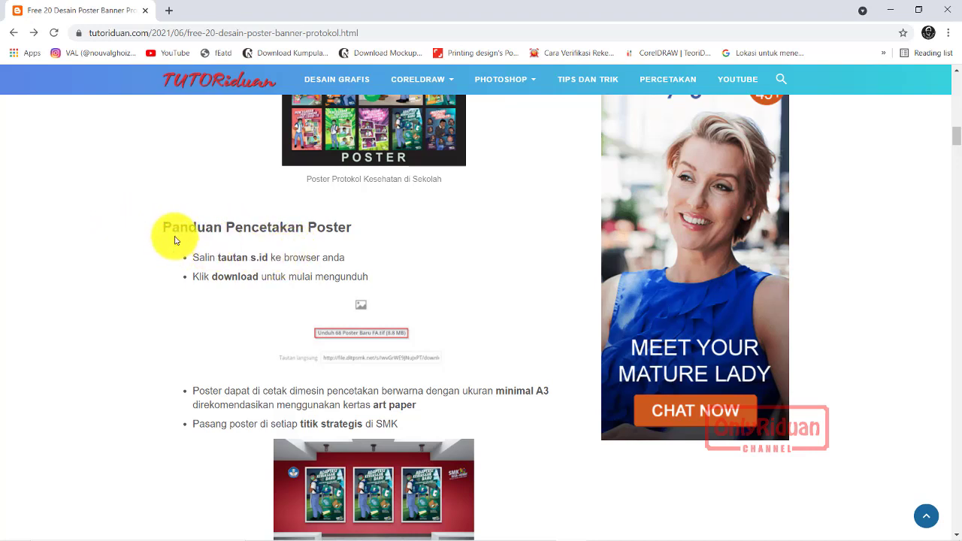
pyautogui.scroll(-1, 328, 230)
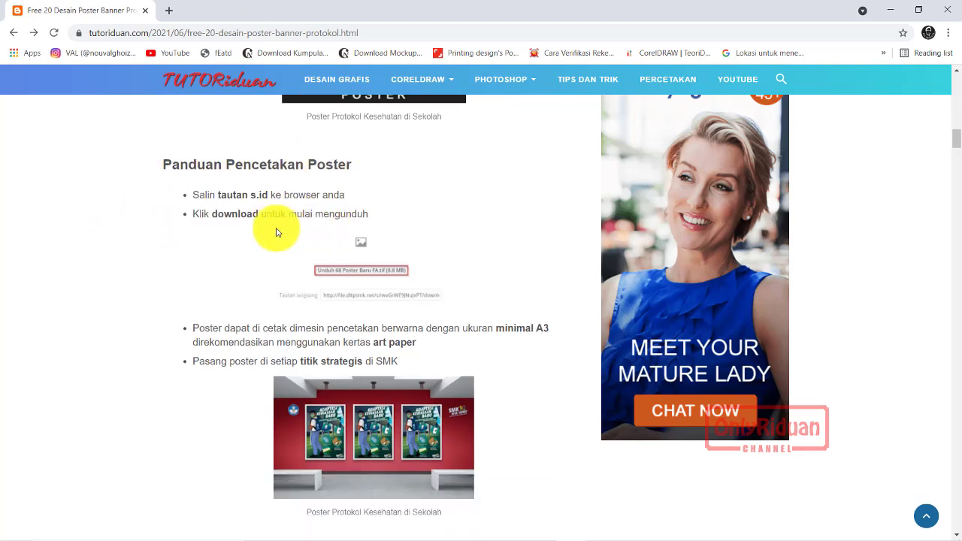
pyautogui.scroll(-1, 261, 217)
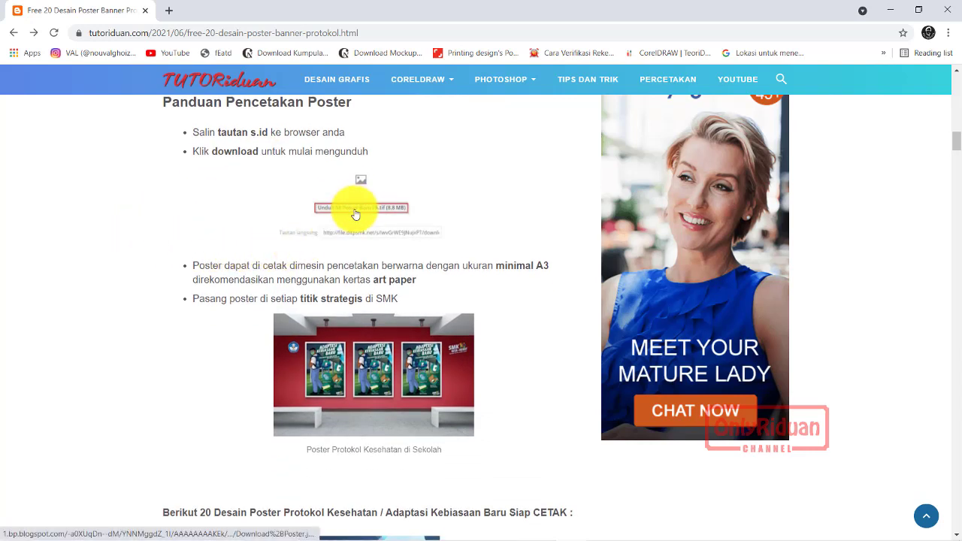
pyautogui.scroll(-1, 155, 188)
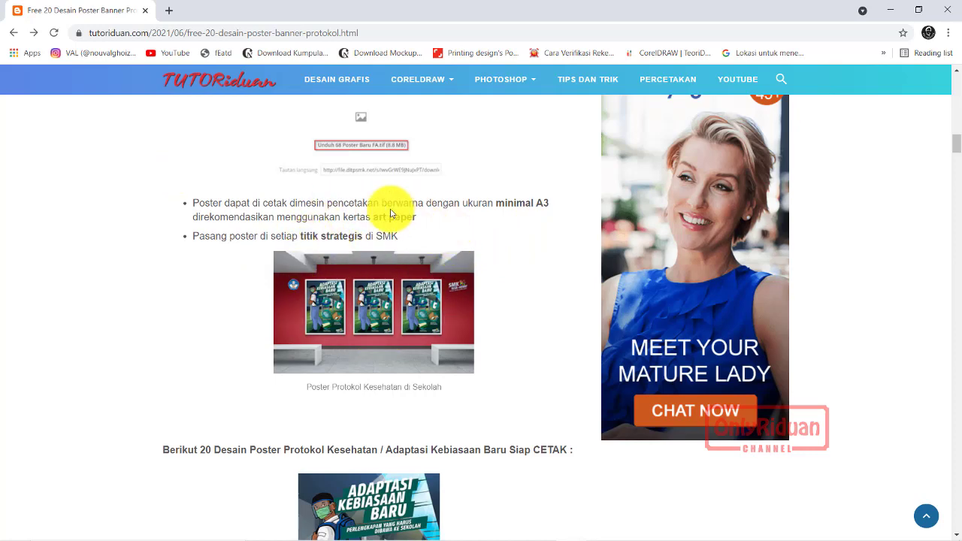
pyautogui.scroll(-4, 390, 214)
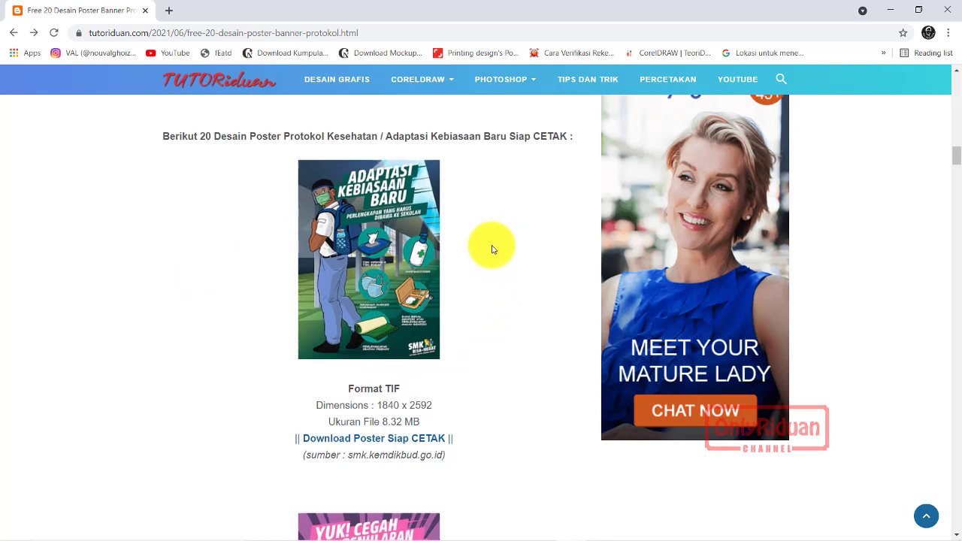
pyautogui.scroll(-2, 492, 249)
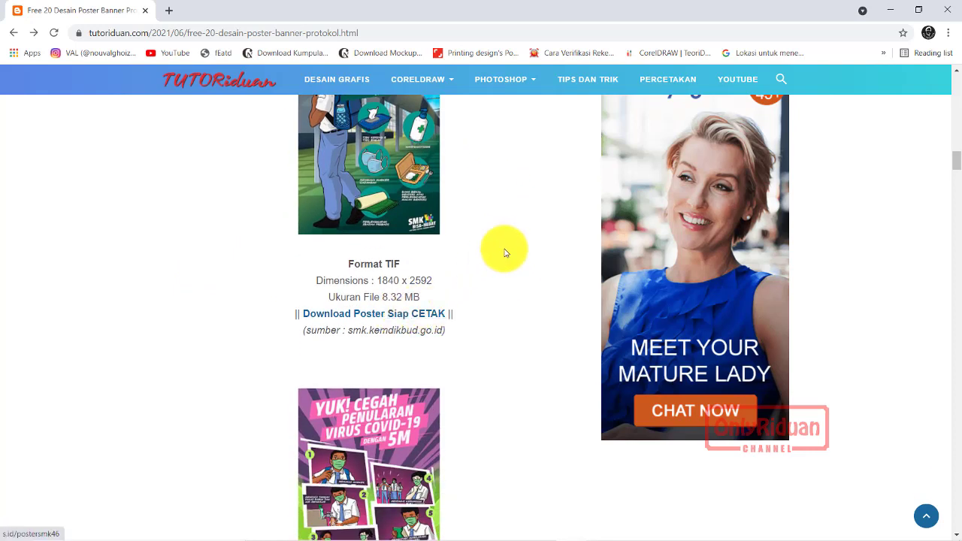
pyautogui.scroll(1, 492, 250)
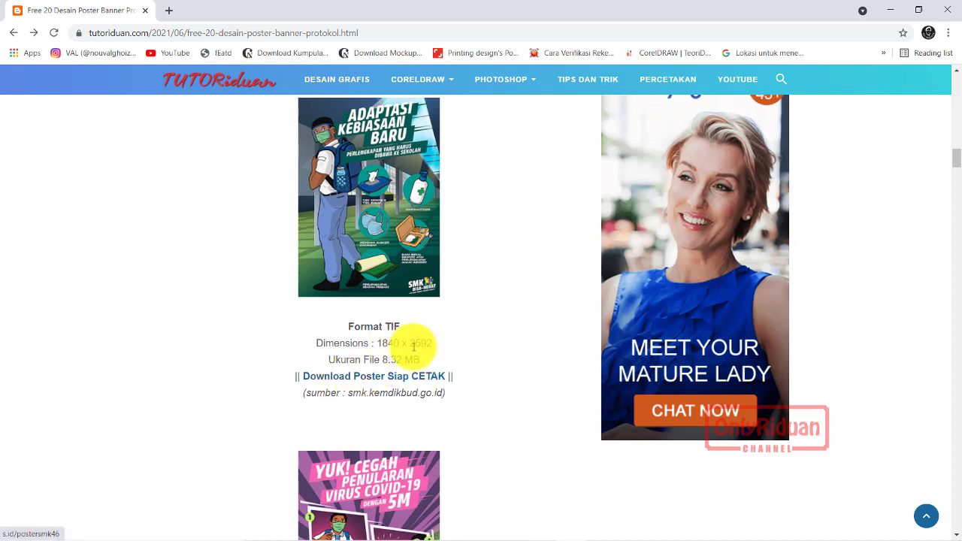
# Download '46 Poster Baru FA.tif' (8.3 MB) from the ownCloud share behind 'Download Poster Siap CETAK'
pyautogui.click(360, 378)
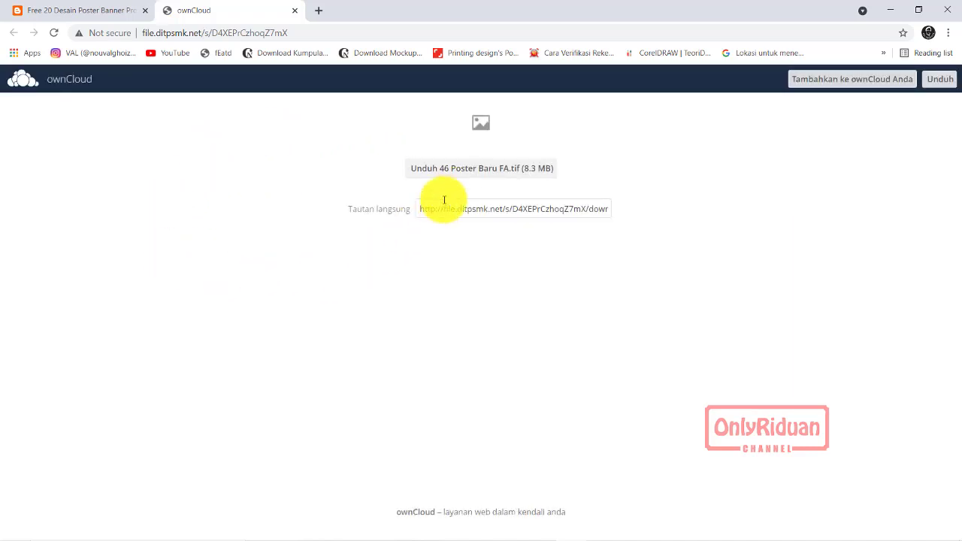
pyautogui.click(489, 172)
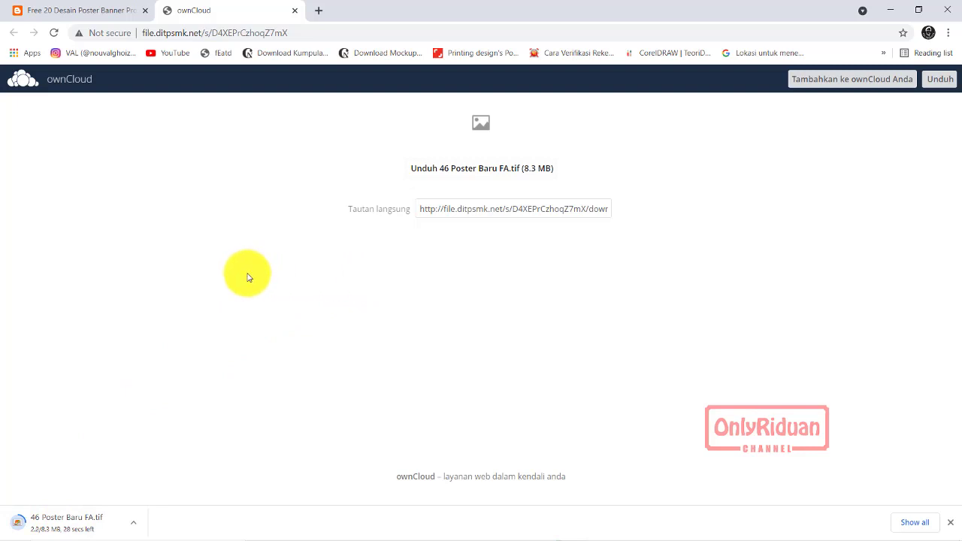
# Return to the blog article and preview the COVID-19 5M poster enlarged, then close it
pyautogui.click(94, 11)
pyautogui.scroll(-4, 399, 230)
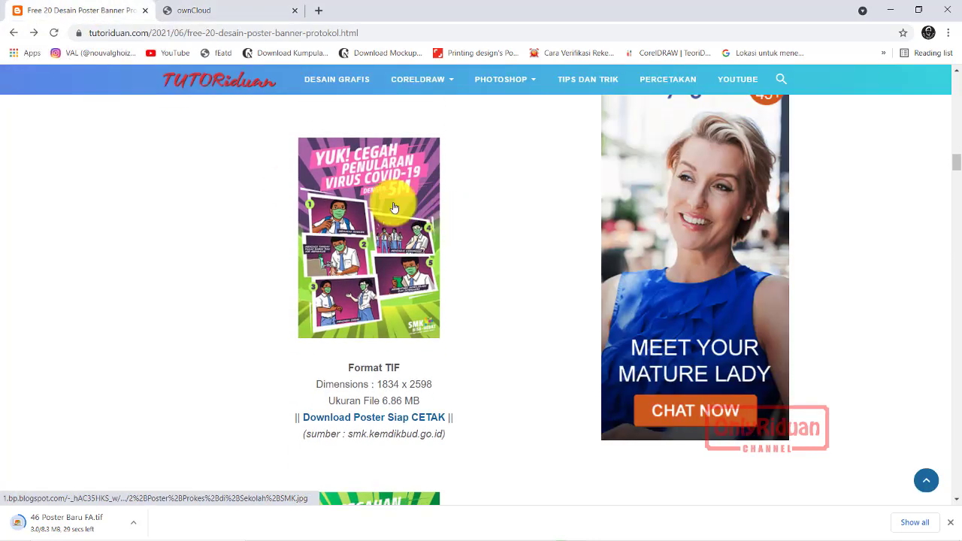
pyautogui.click(382, 230)
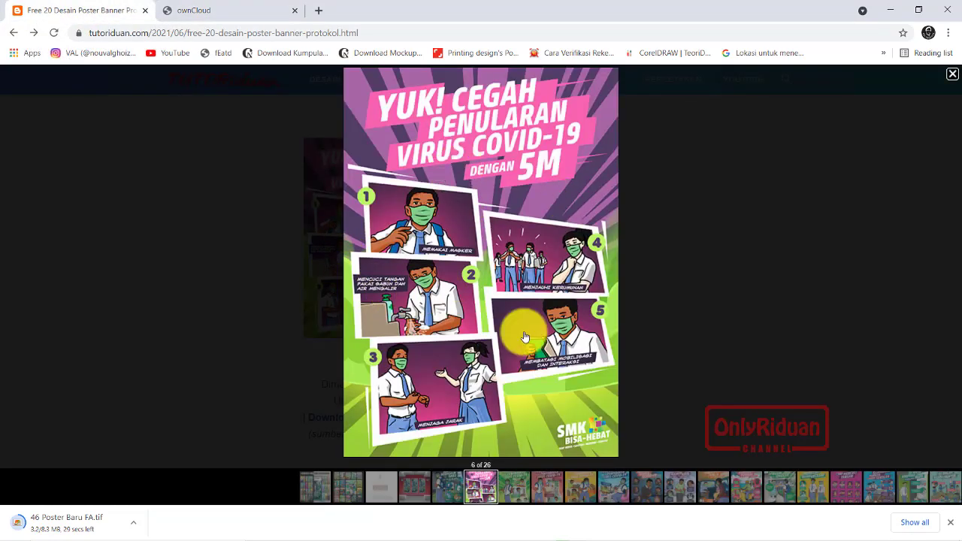
pyautogui.click(950, 76)
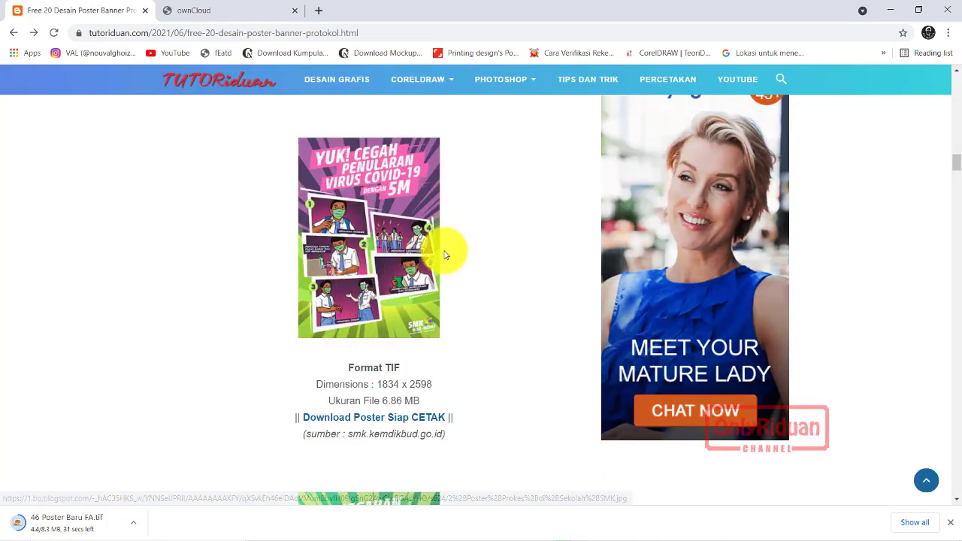
# Scroll down to the BANNER section's 70 x 120 cm CDR and PSD template links
pyautogui.scroll(-8, 388, 253)
pyautogui.scroll(-8, 391, 254)
pyautogui.scroll(-15, 392, 253)
pyautogui.scroll(-12, 394, 248)
pyautogui.scroll(-11, 395, 245)
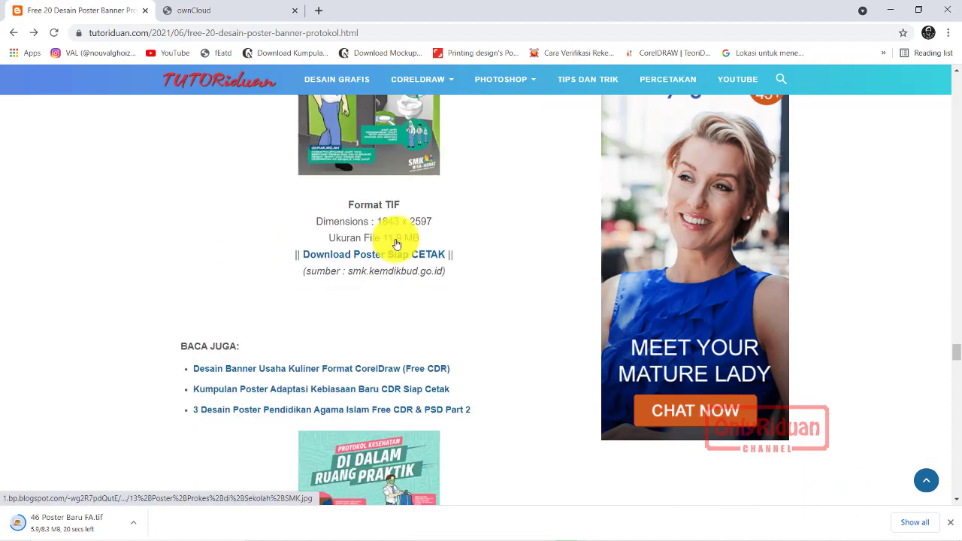
pyautogui.scroll(-8, 397, 244)
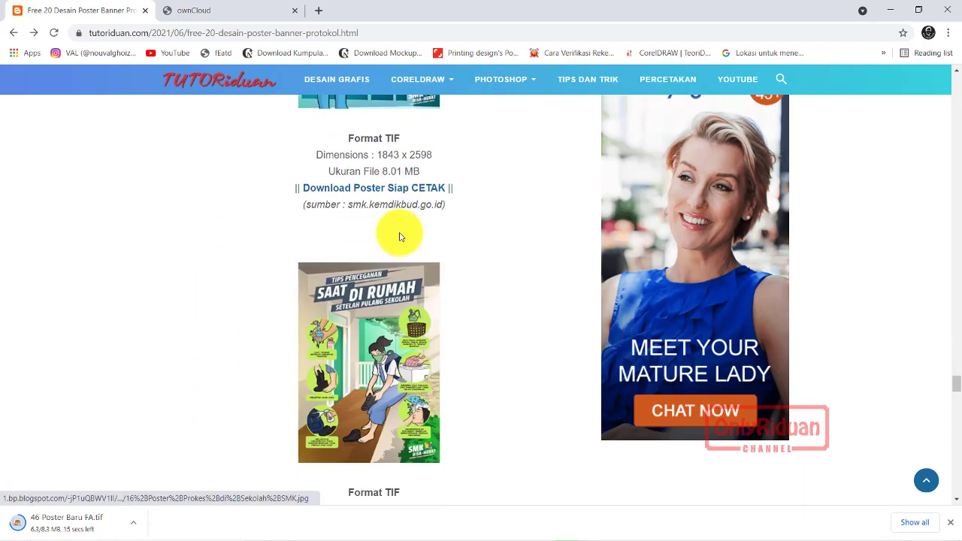
pyautogui.scroll(-5, 400, 237)
pyautogui.scroll(-3, 400, 236)
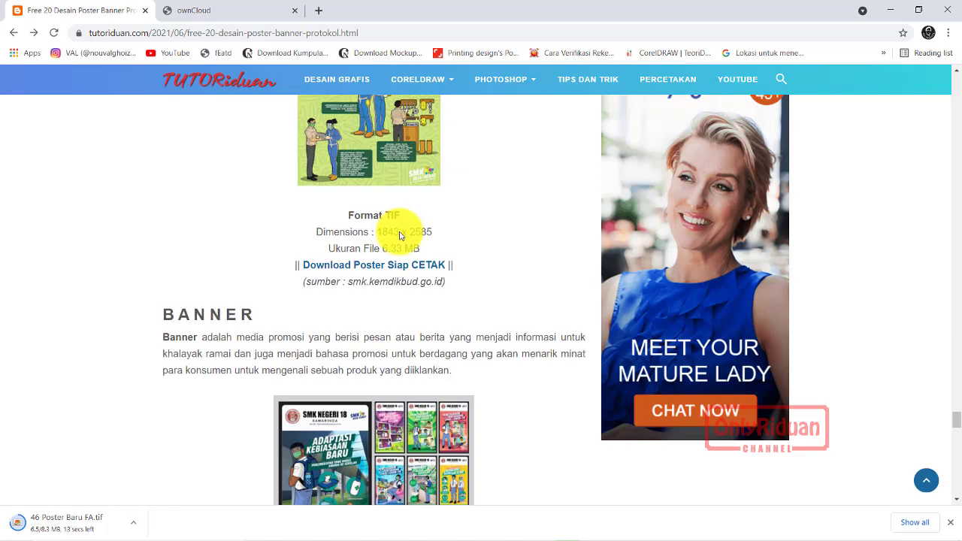
pyautogui.scroll(1, 400, 235)
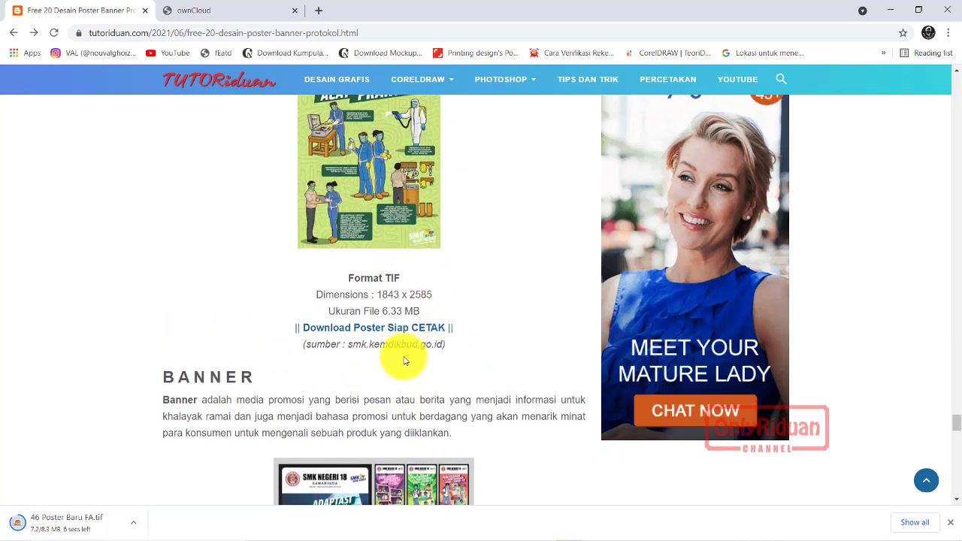
pyautogui.scroll(-4, 410, 329)
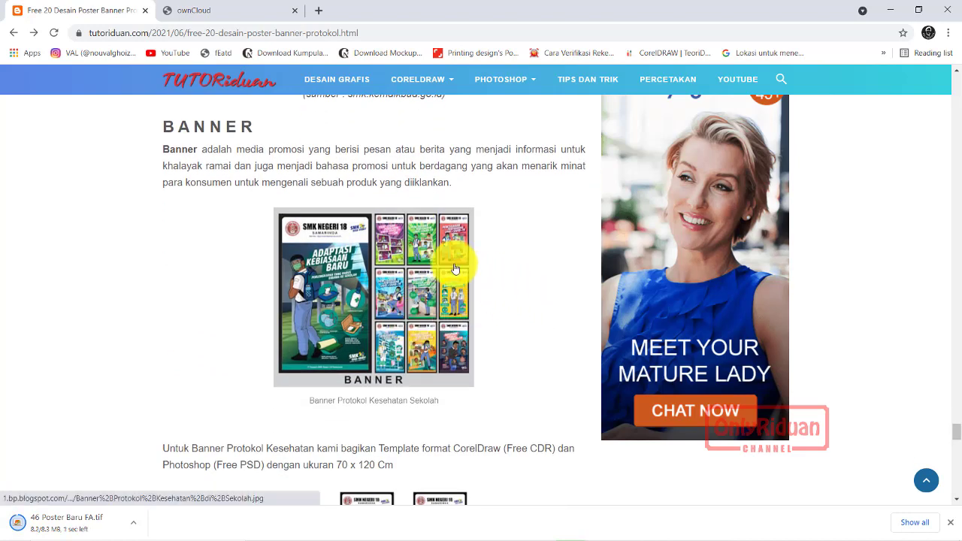
pyautogui.scroll(-3, 455, 263)
pyautogui.scroll(-1, 455, 268)
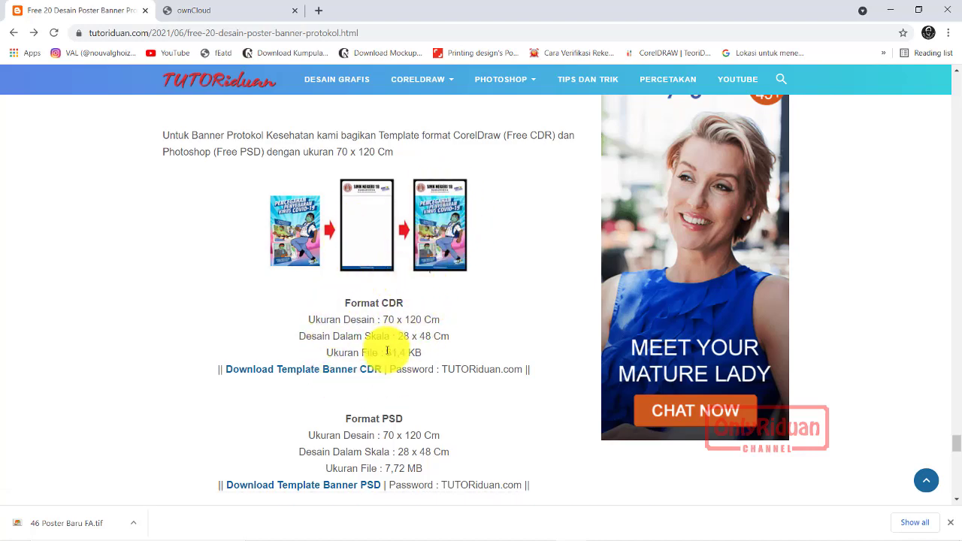
pyautogui.scroll(-3, 389, 348)
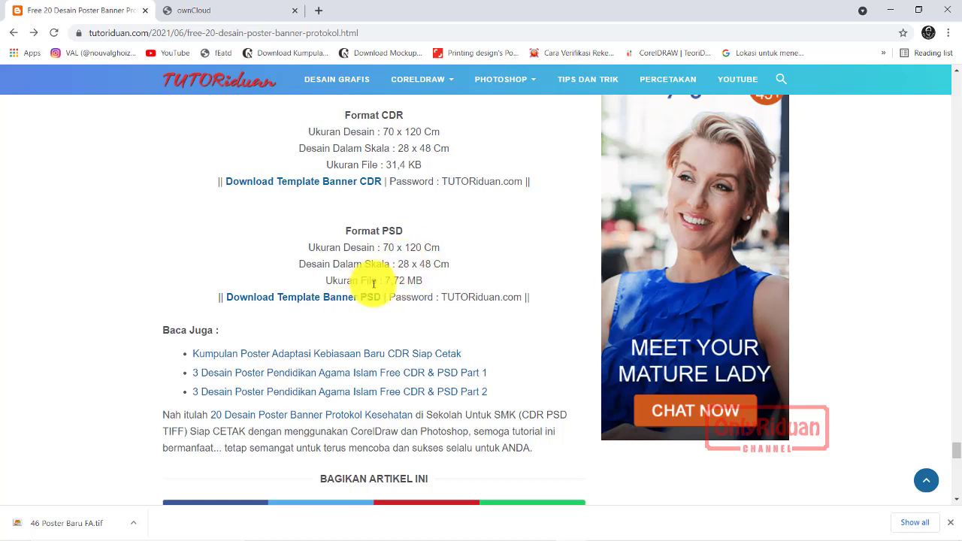
pyautogui.scroll(4, 386, 244)
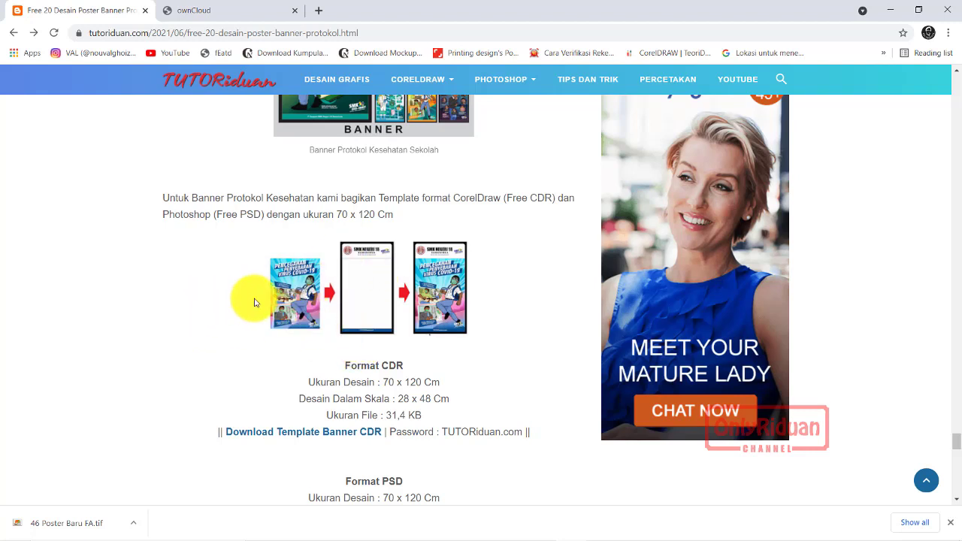
pyautogui.click(352, 530)
# Open D:\Poster SMK\Protokol Kesehatan di Sekolah in File Explorer, then bring the blog back
pyautogui.click(233, 342)
pyautogui.scroll(-3, 621, 251)
pyautogui.scroll(1, 666, 279)
pyautogui.scroll(2, 627, 345)
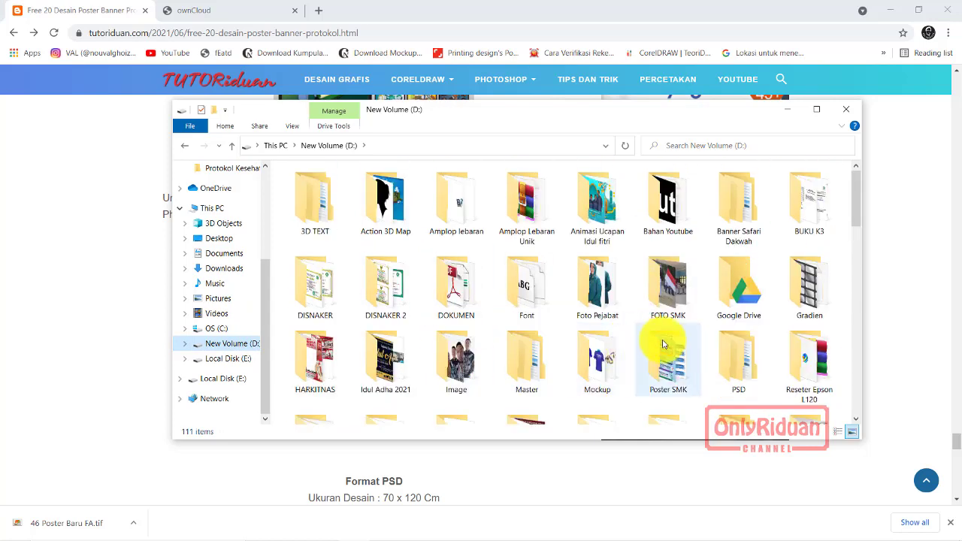
pyautogui.doubleClick(680, 381)
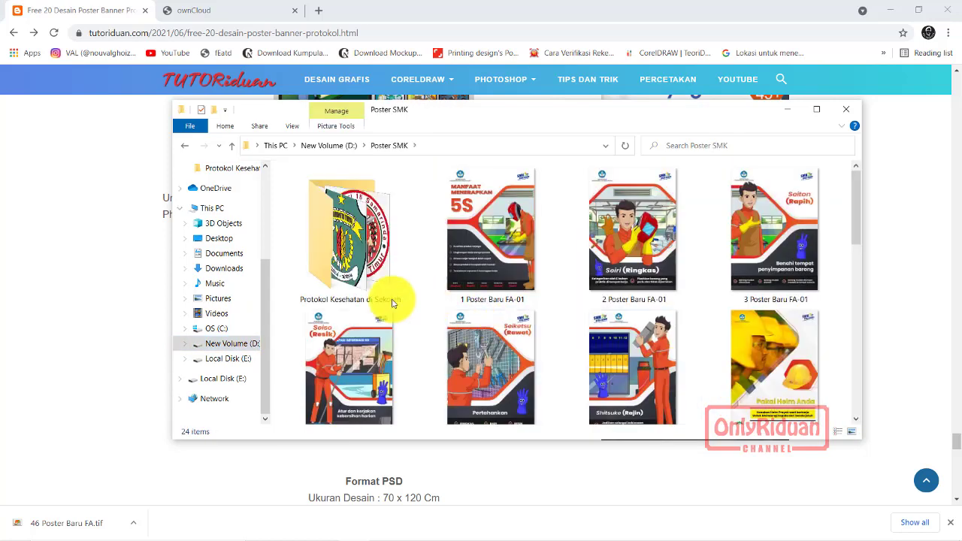
pyautogui.doubleClick(350, 225)
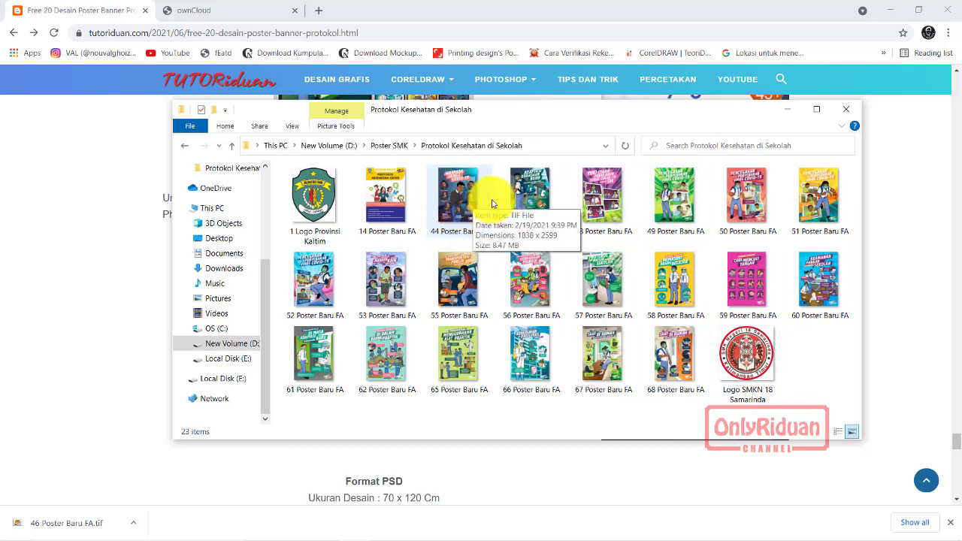
pyautogui.click(113, 204)
# Scroll the article to the banner template's CDR (31,4 KB) and PSD (7,72 MB) links
pyautogui.scroll(-2, 113, 268)
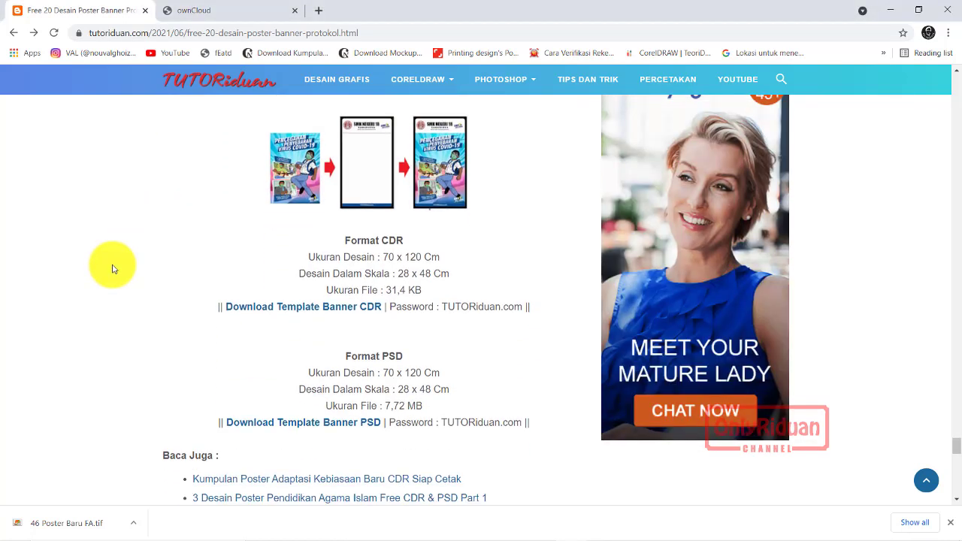
pyautogui.scroll(1, 113, 269)
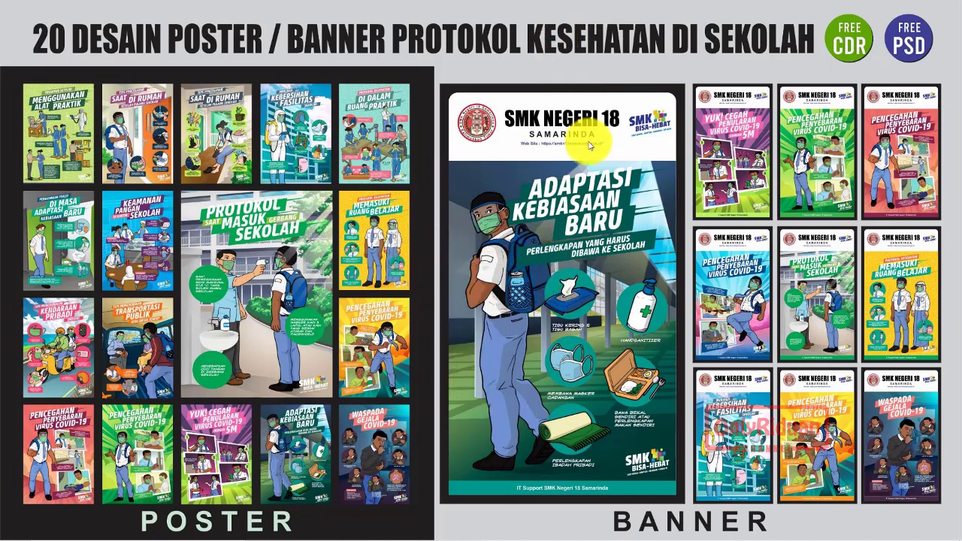
# Switch from the overview image to CorelDRAW X7 with the 70x120 banner template
pyautogui.moveTo(545, 533)
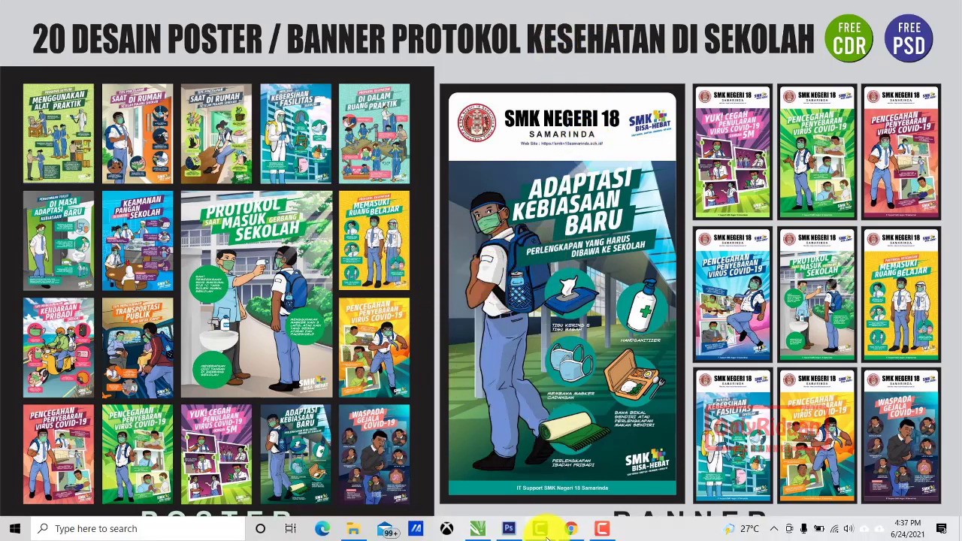
pyautogui.click(481, 531)
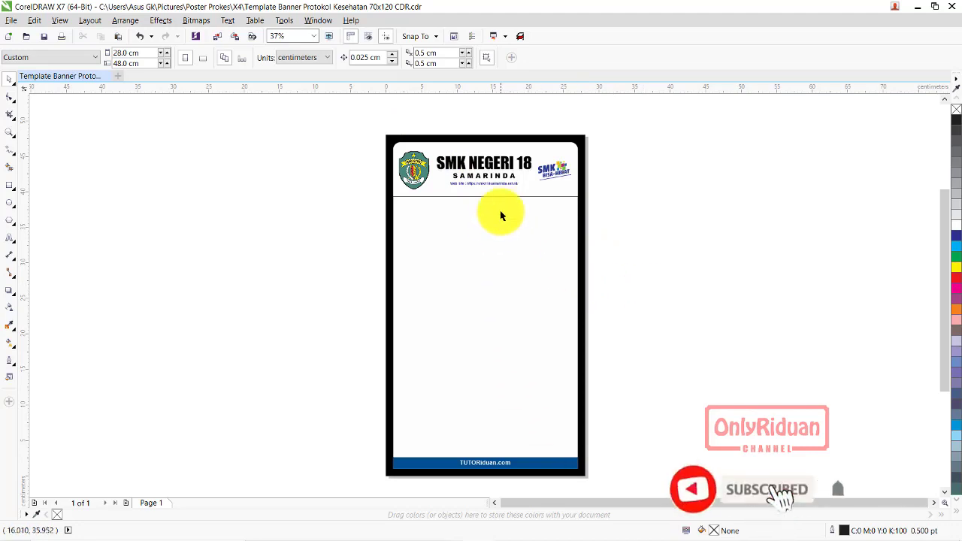
# Delete the provincial logo from the left of the banner header and dismiss the update notice
pyautogui.click(498, 163)
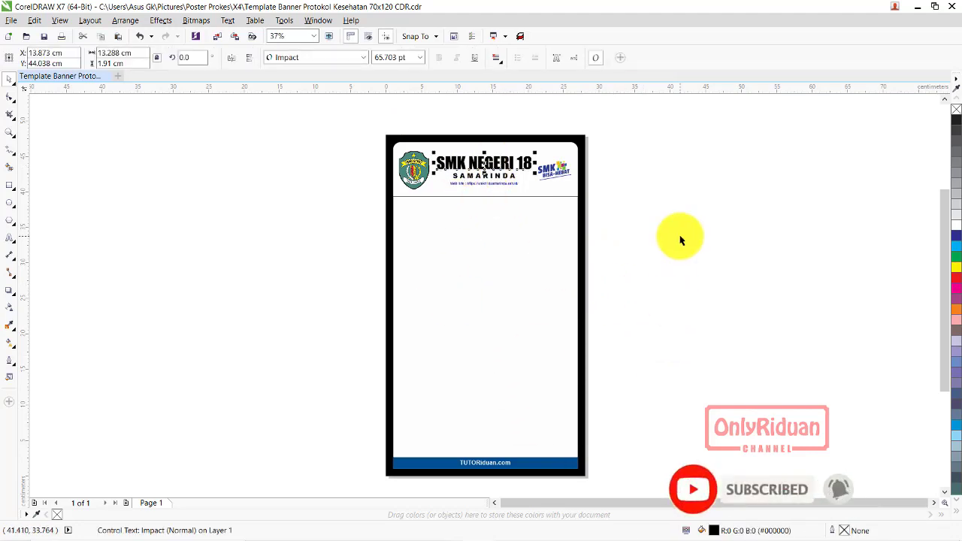
pyautogui.click(419, 176)
pyautogui.press('Delete')
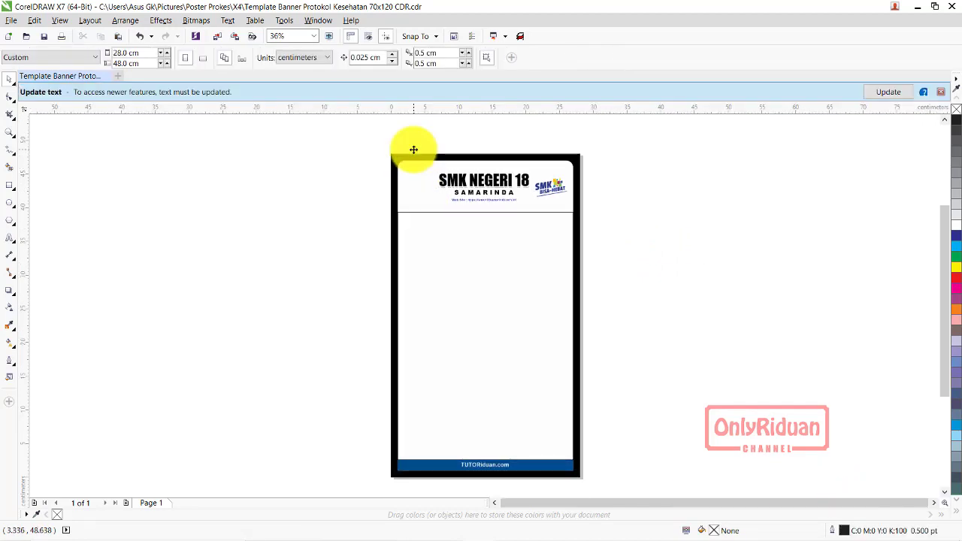
pyautogui.click(940, 92)
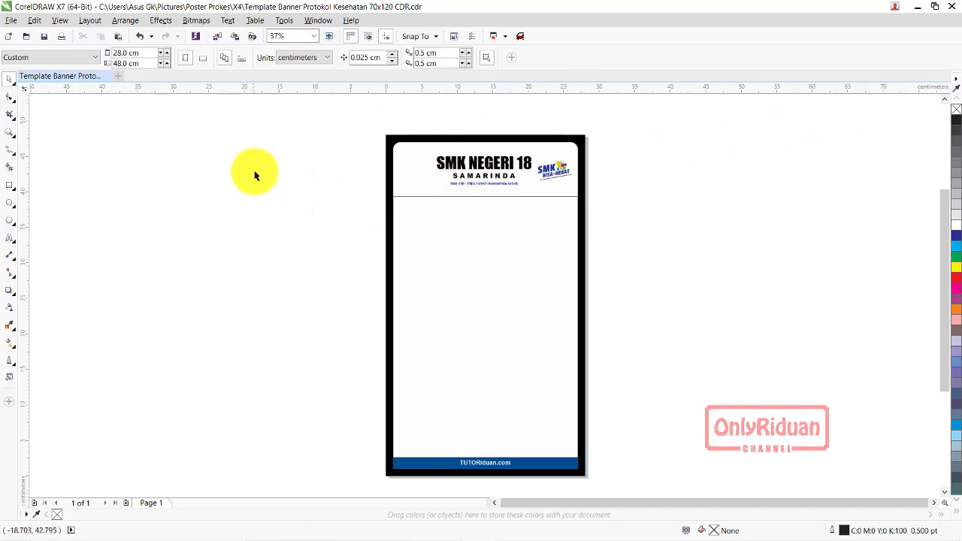
pyautogui.click(12, 20)
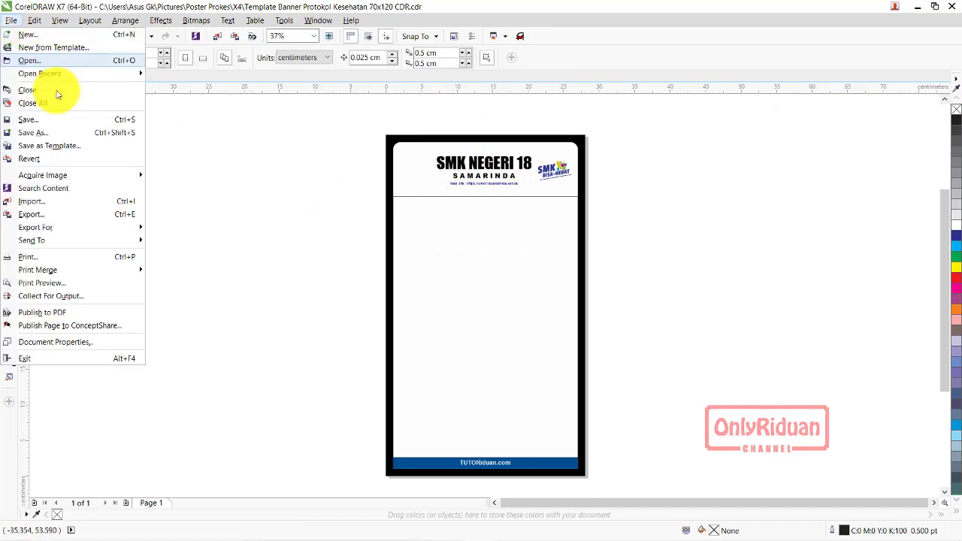
# Import 'Logo SMKN 18 Samarinda' and place it at the top-left of the banner header
pyautogui.click(61, 200)
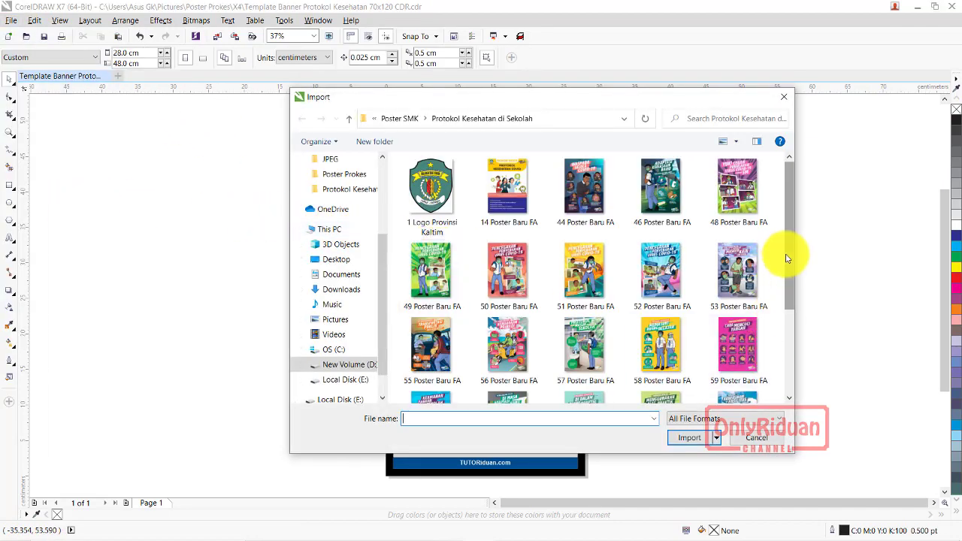
pyautogui.scroll(-3, 732, 348)
pyautogui.click(594, 344)
pyautogui.click(688, 438)
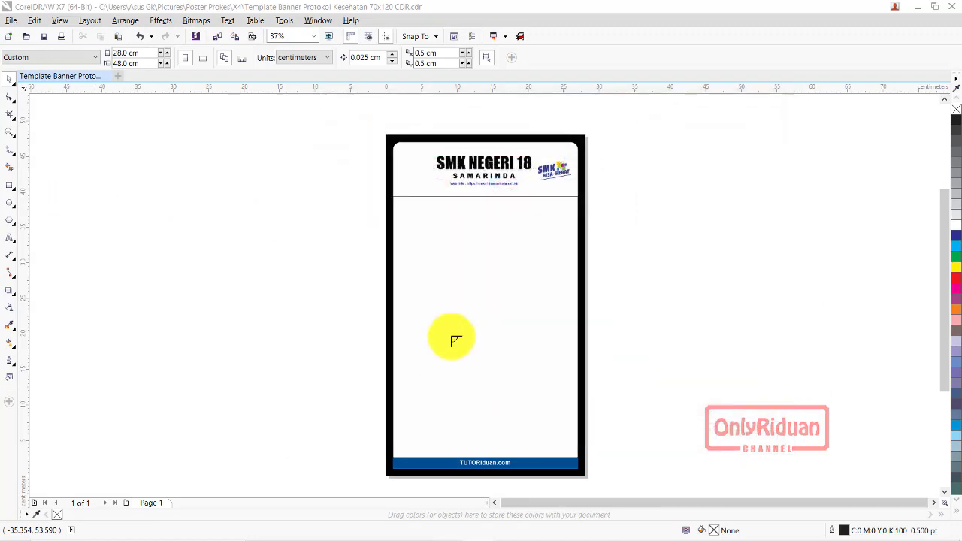
pyautogui.moveTo(400, 151); pyautogui.dragTo(431, 183)
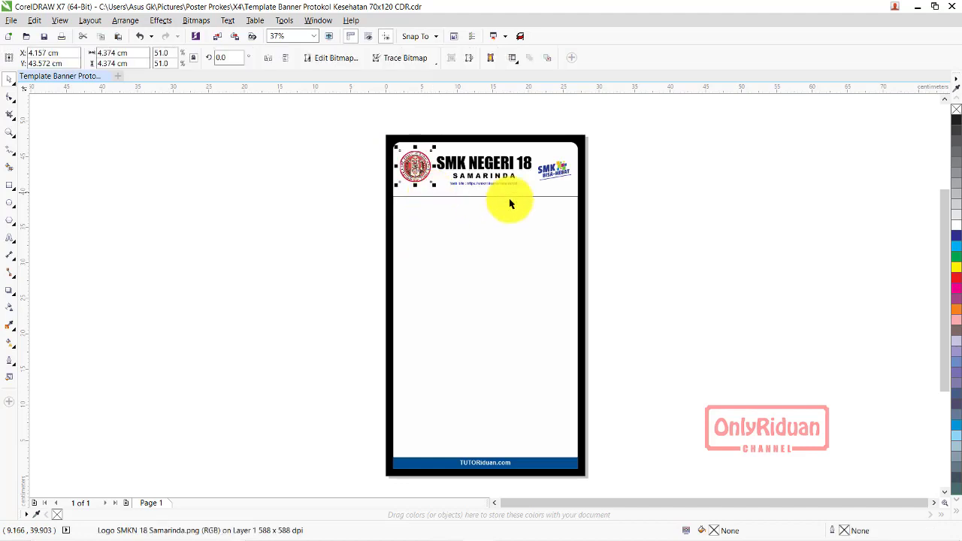
pyautogui.click(679, 240)
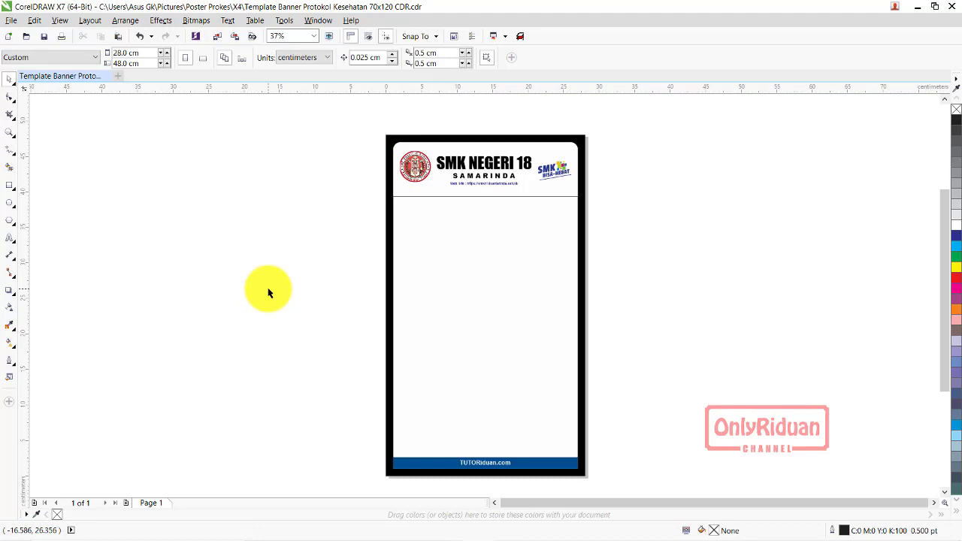
pyautogui.click(11, 20)
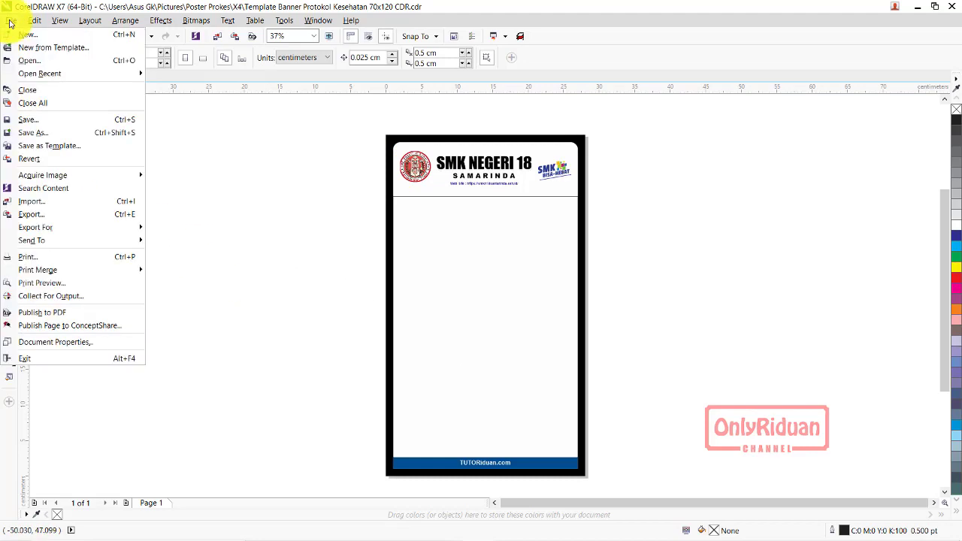
pyautogui.click(64, 201)
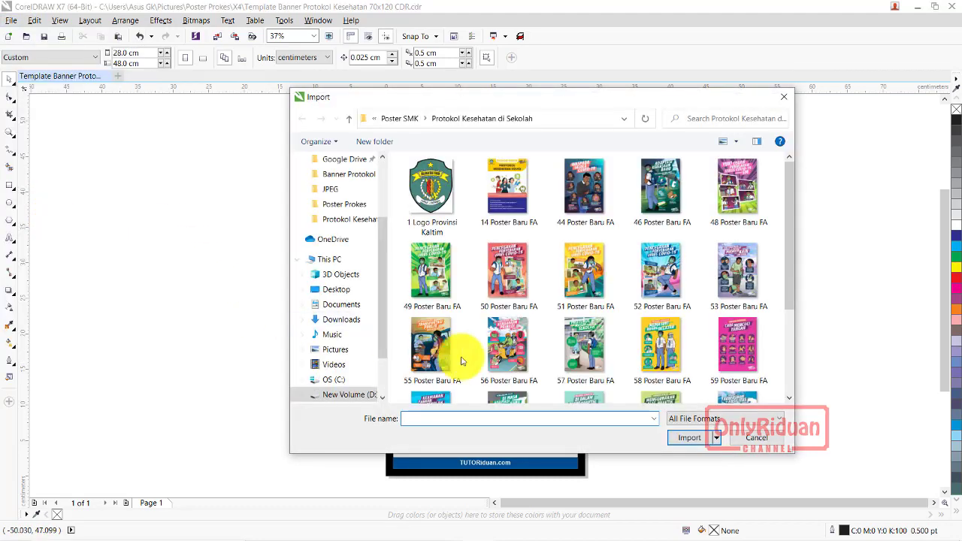
# Import '46 Poster Baru FA' to fill the banner below the header, then select all page objects
pyautogui.click(661, 184)
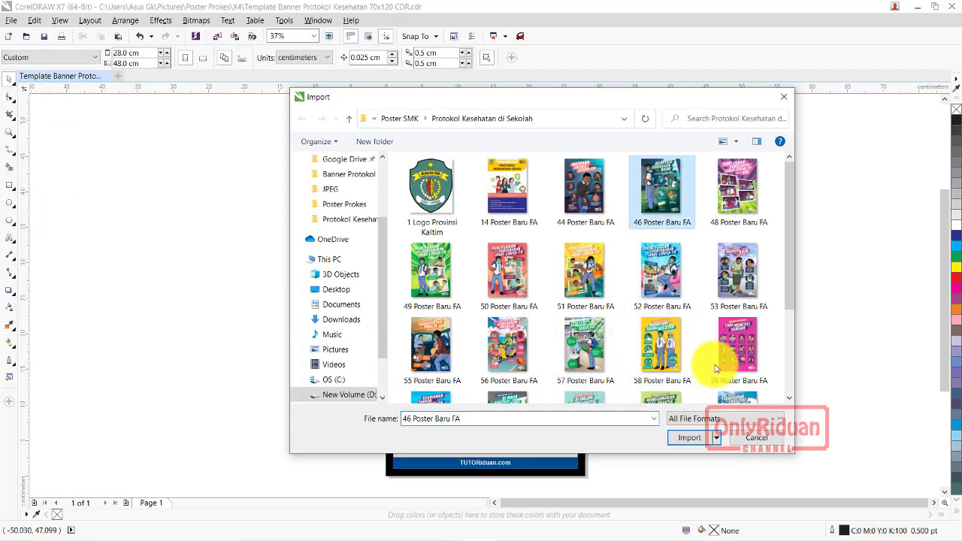
pyautogui.click(688, 437)
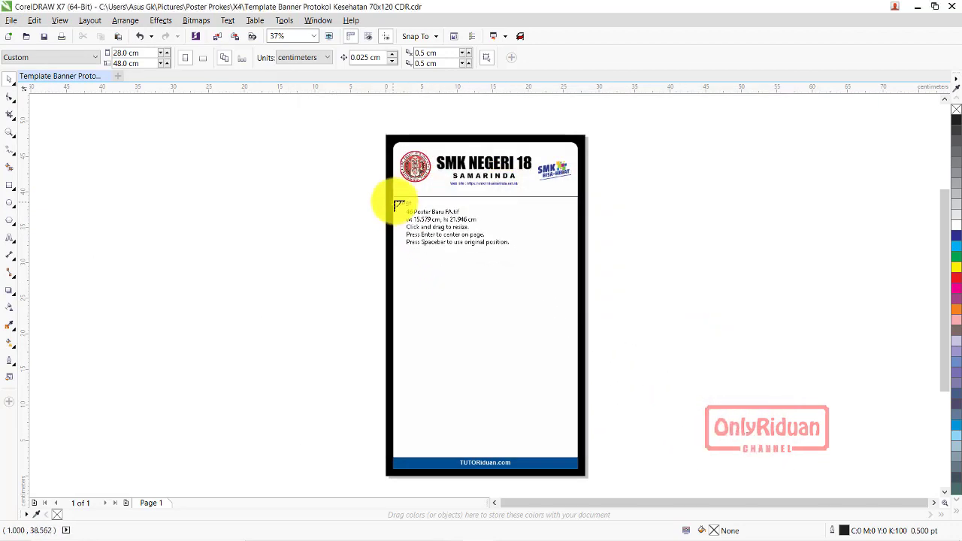
pyautogui.moveTo(393, 198); pyautogui.dragTo(575, 455)
pyautogui.press('Escape')
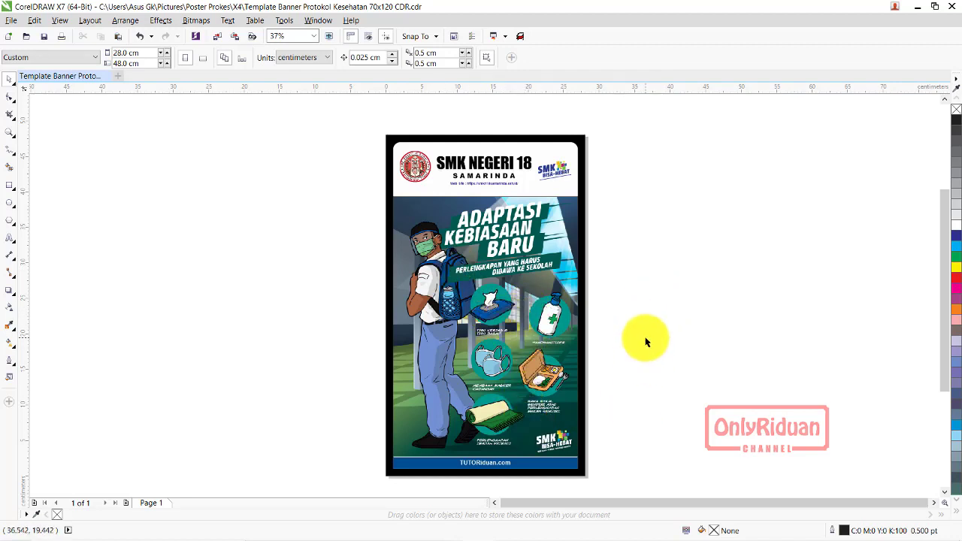
pyautogui.moveTo(352, 118); pyautogui.dragTo(638, 489)
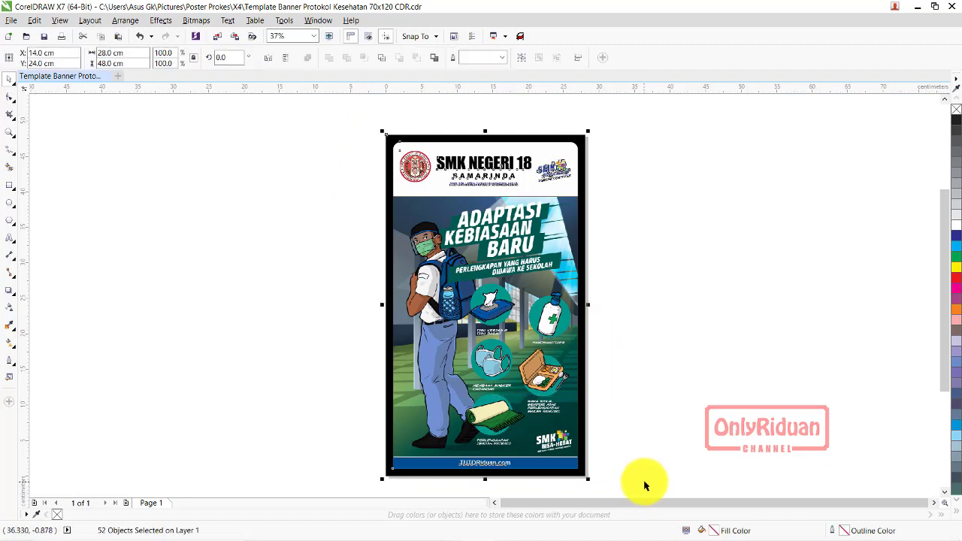
# Add page 2, paste the banner onto it, and delete the old poster image
pyautogui.click(126, 503)
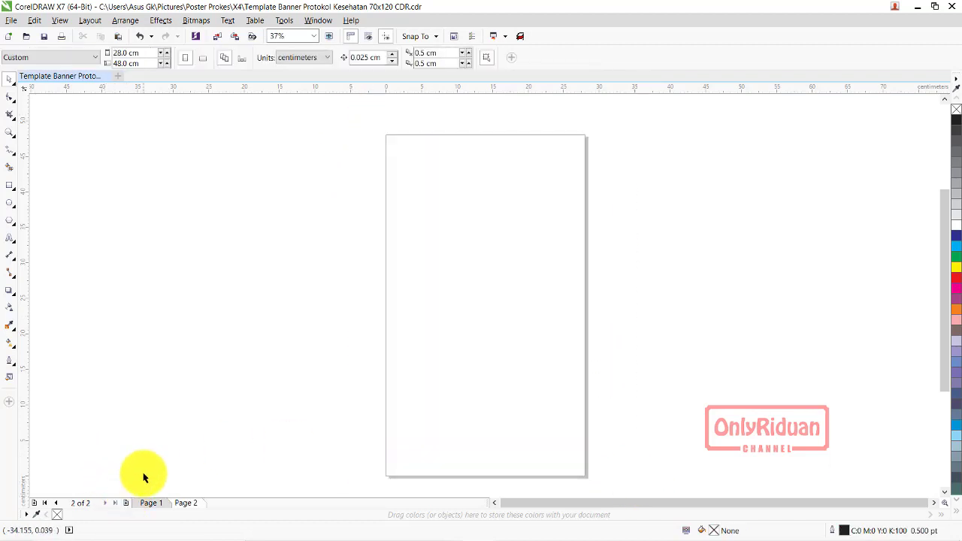
pyautogui.hotkey('ctrl', 'v')
pyautogui.click(622, 278)
pyautogui.click(489, 265)
pyautogui.moveTo(489, 264); pyautogui.dragTo(797, 265)
pyautogui.press('Delete')
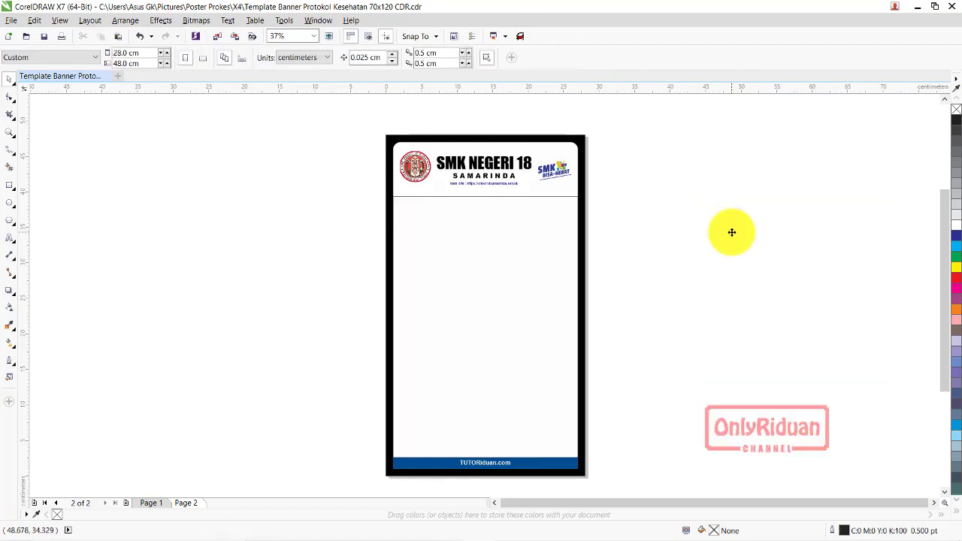
# Import '49 Poster Baru FA' and size it to fill page 2 below the header
pyautogui.click(11, 24)
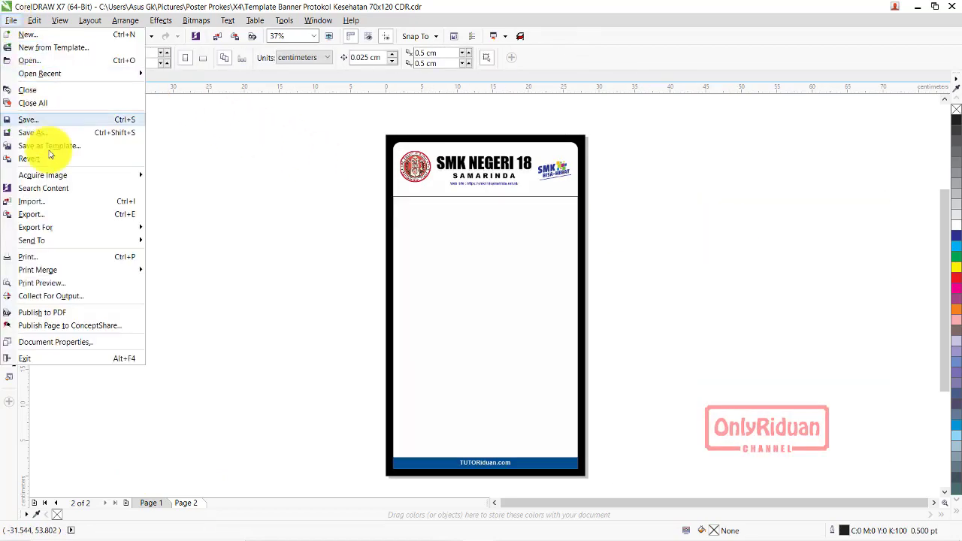
pyautogui.click(56, 198)
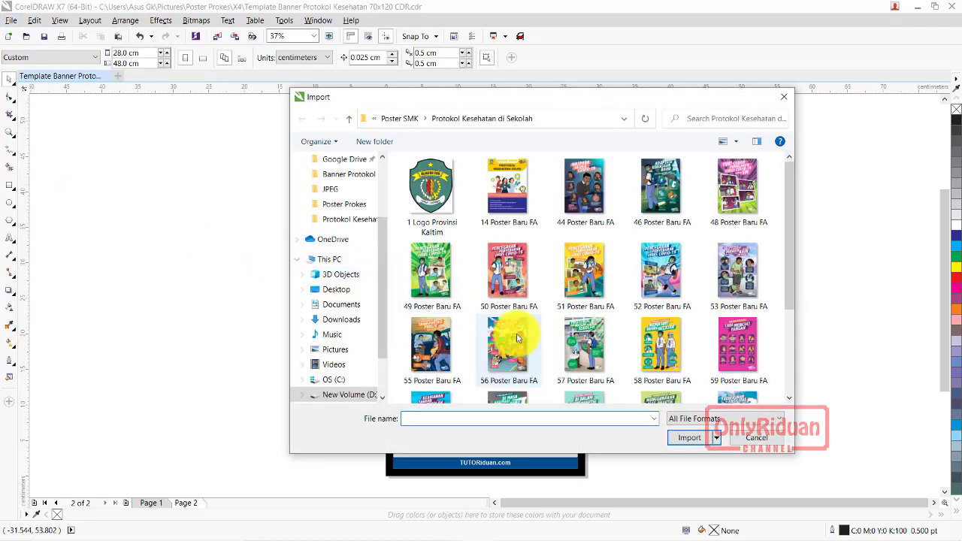
pyautogui.click(431, 271)
pyautogui.click(690, 437)
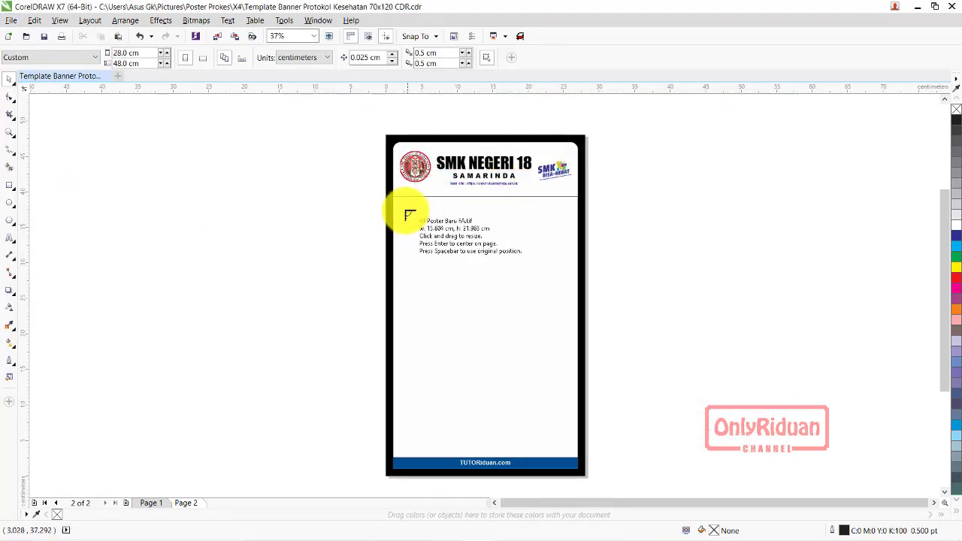
pyautogui.moveTo(393, 200); pyautogui.dragTo(580, 457)
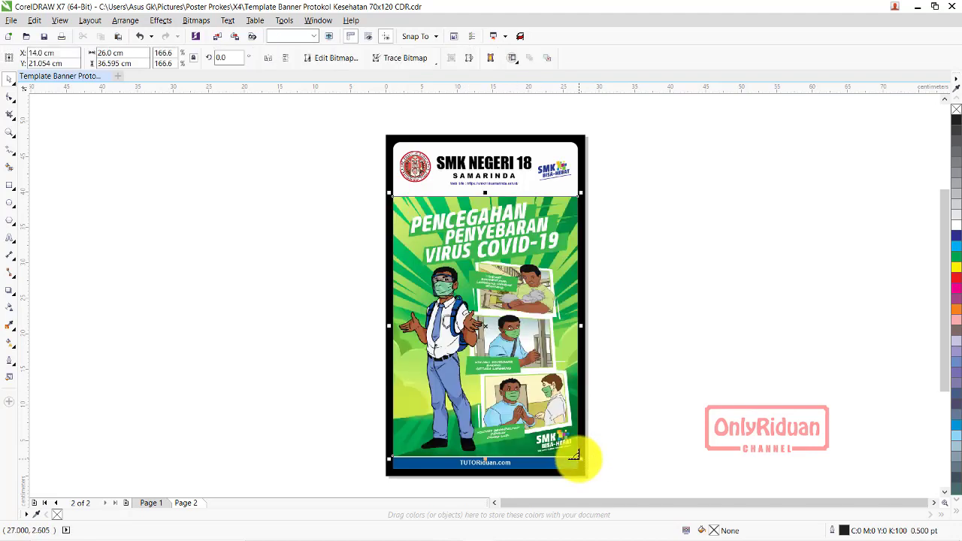
pyautogui.click(648, 334)
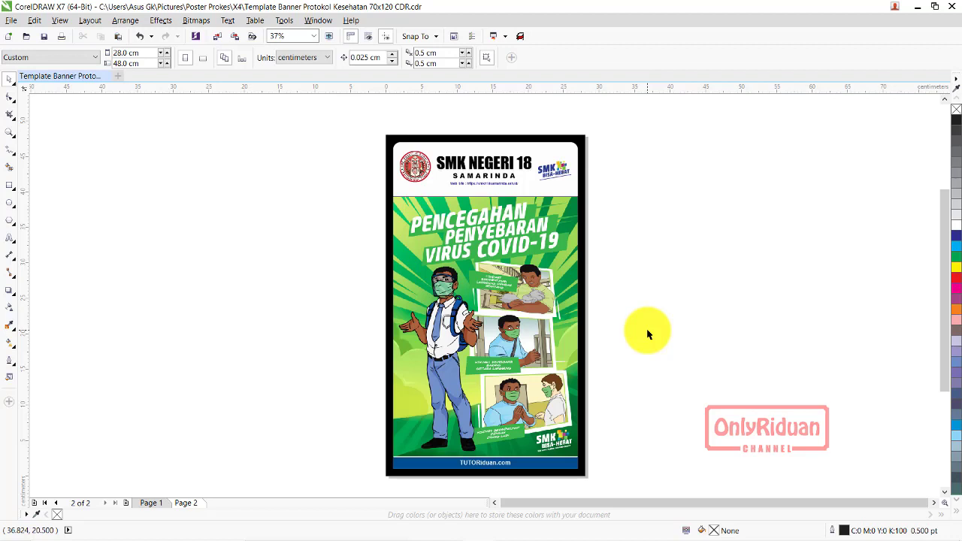
# Group all 52 objects of the page 1 banner and bring up File > Export
pyautogui.click(152, 502)
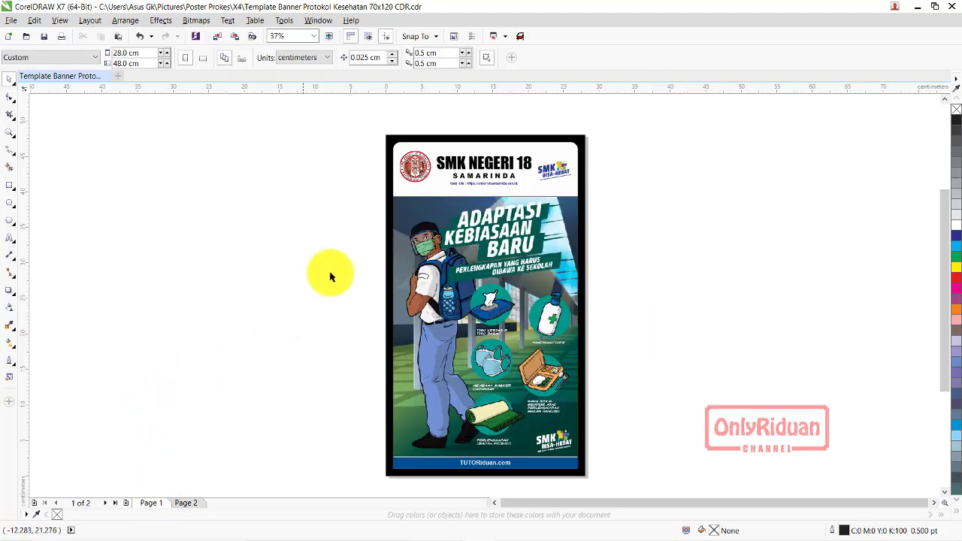
pyautogui.moveTo(348, 114); pyautogui.dragTo(627, 461)
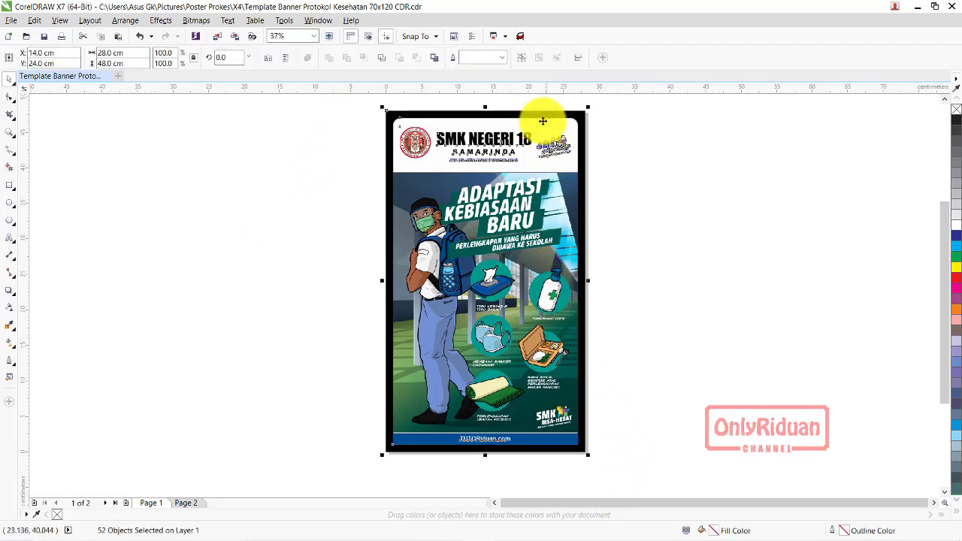
pyautogui.click(520, 58)
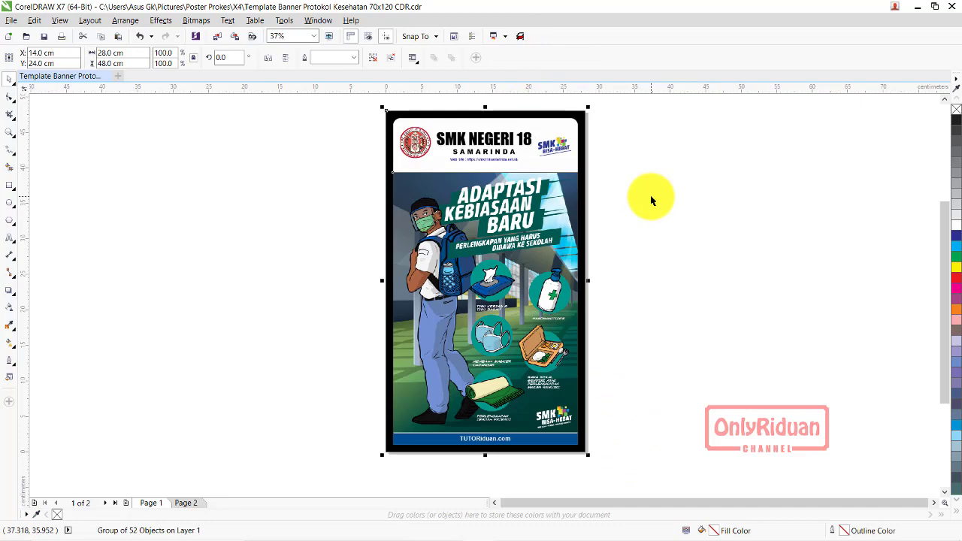
pyautogui.click(11, 20)
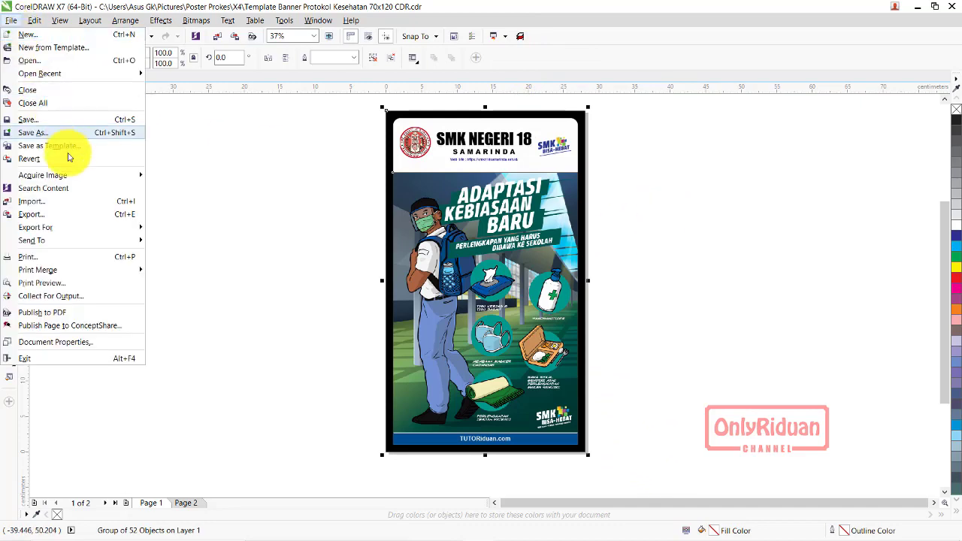
pyautogui.click(34, 214)
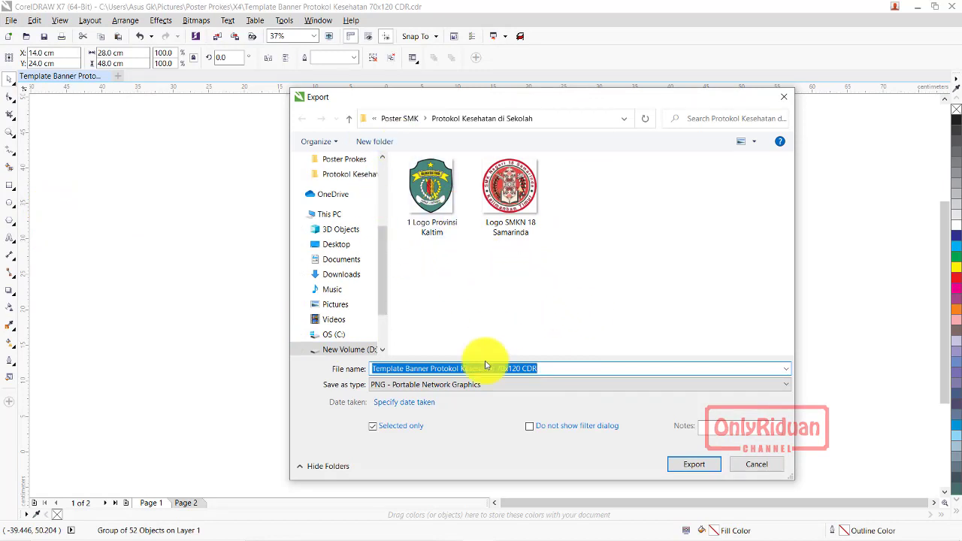
# Export the first banner as JPG into a new CETAK folder named 'Banner Protokol Kesehatan 70x120 1 Lembar'
pyautogui.click(468, 388)
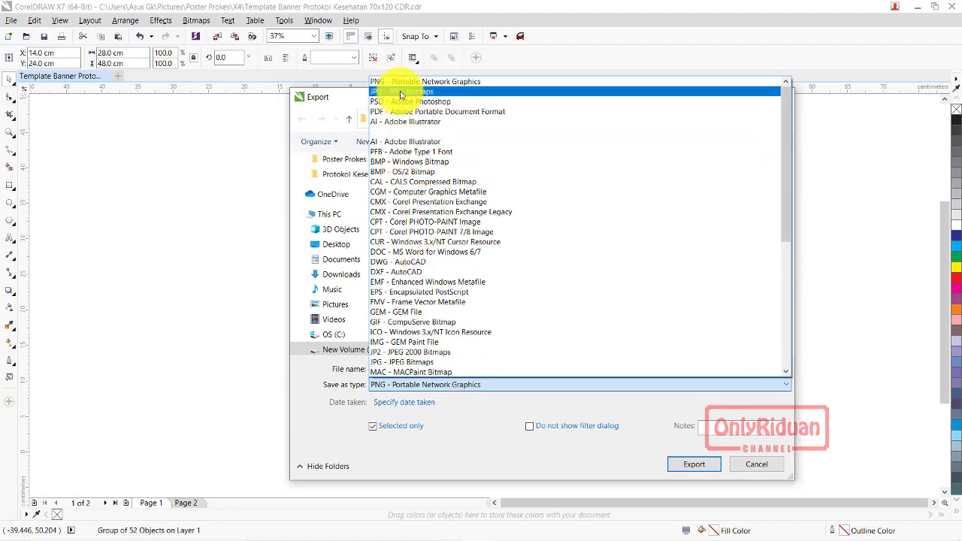
pyautogui.click(394, 91)
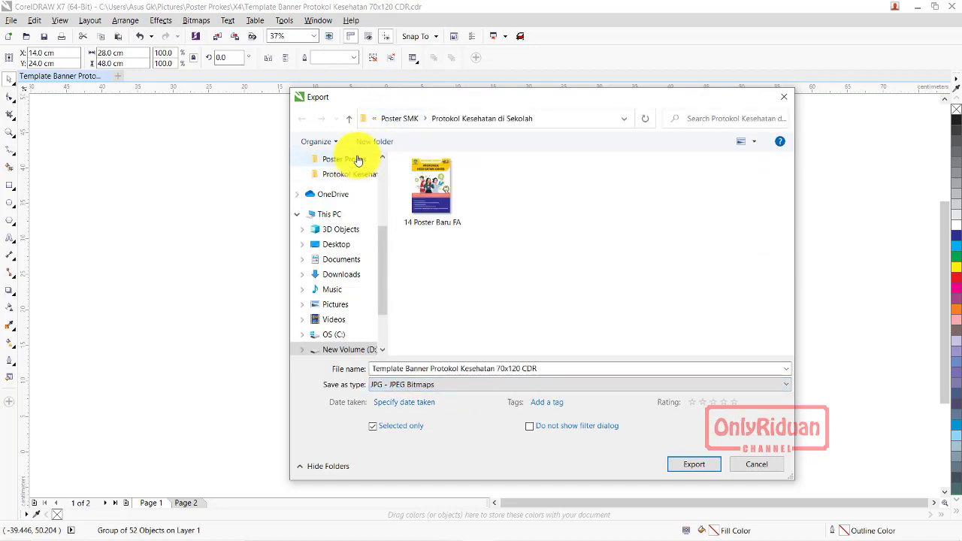
pyautogui.click(372, 142)
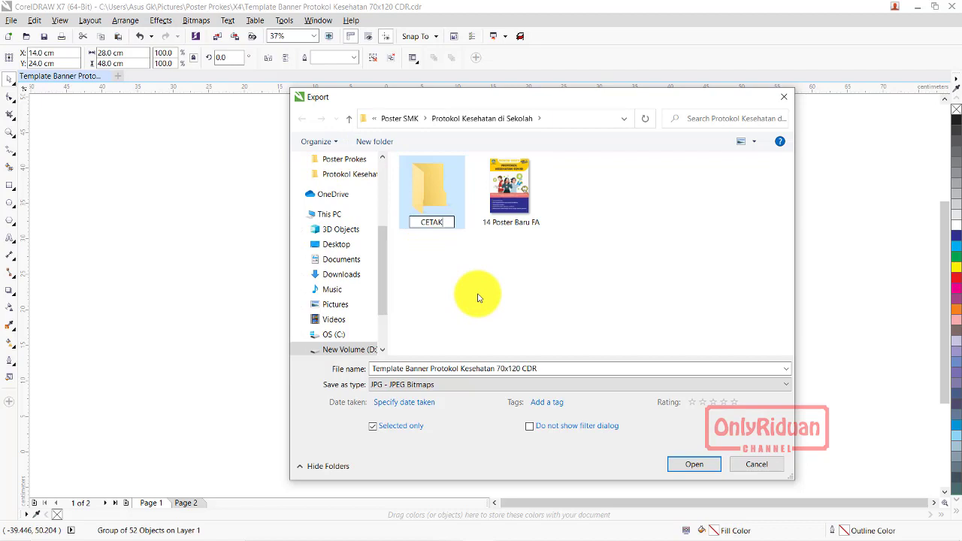
pyautogui.doubleClick(432, 189)
pyautogui.click(476, 369)
pyautogui.click(443, 368)
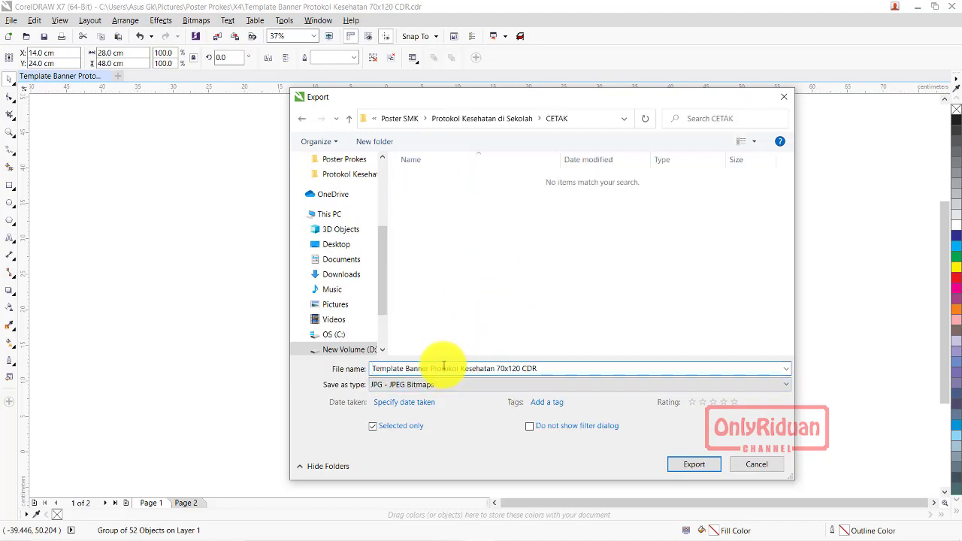
pyautogui.click(405, 368)
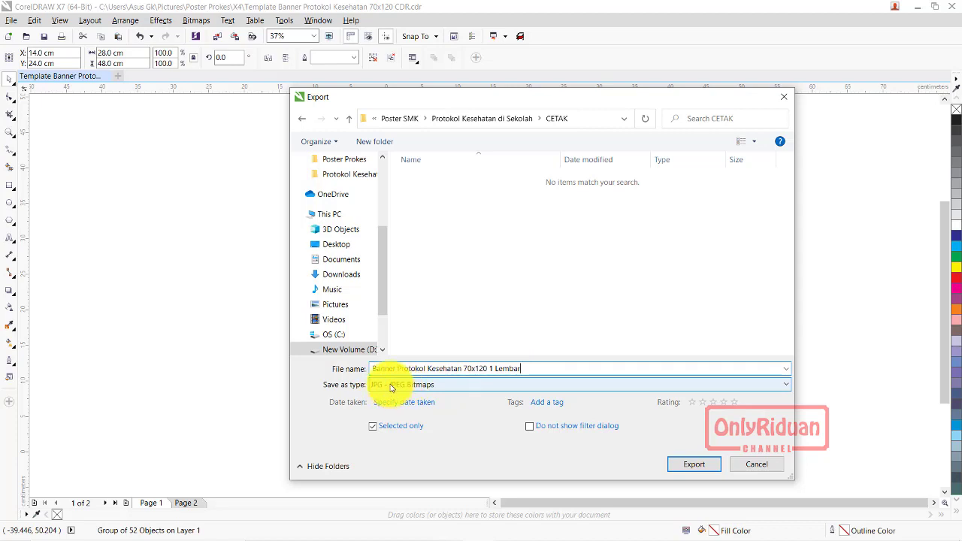
pyautogui.click(692, 465)
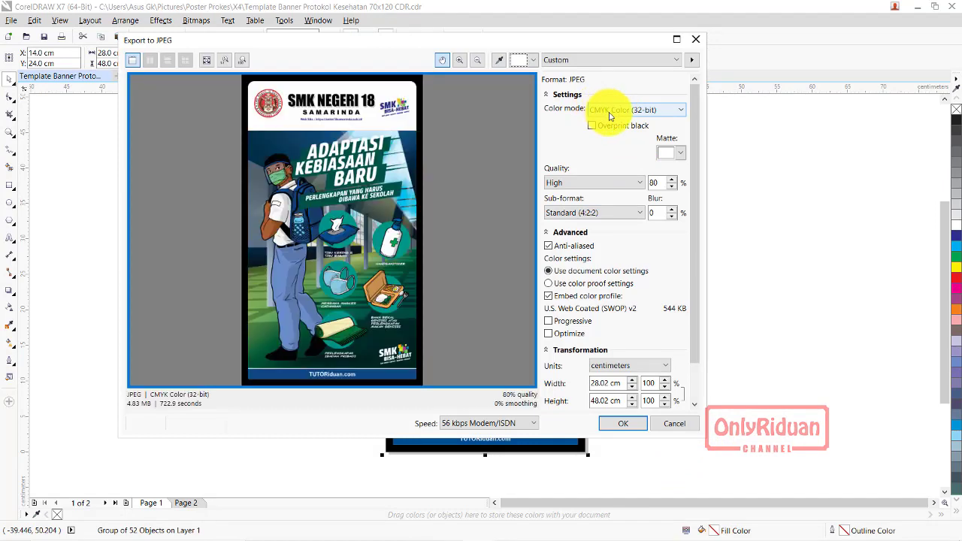
# Set the JPEG export resolution to 150 dpi and width to 70 cm, keeping proportions
pyautogui.scroll(-2, 666, 269)
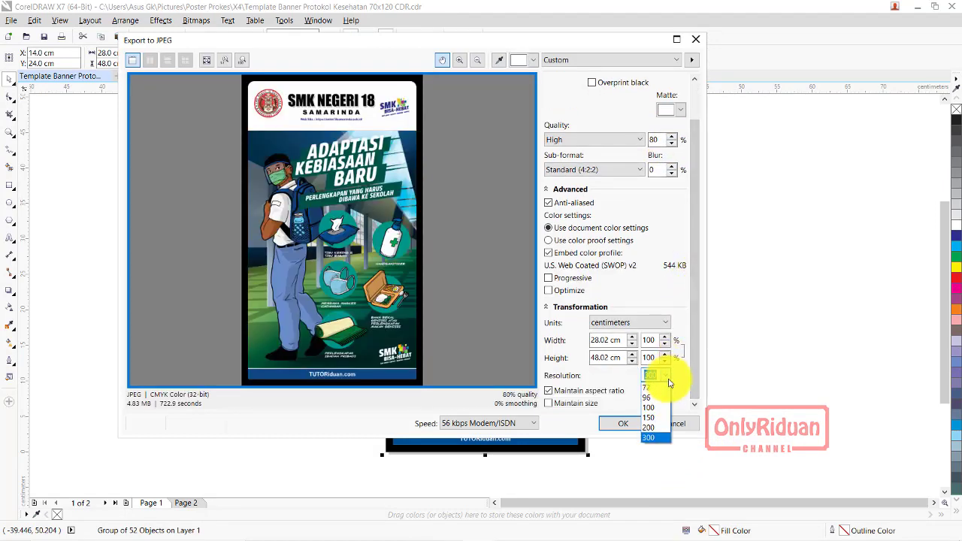
pyautogui.click(651, 418)
pyautogui.doubleClick(605, 339)
pyautogui.write('70')
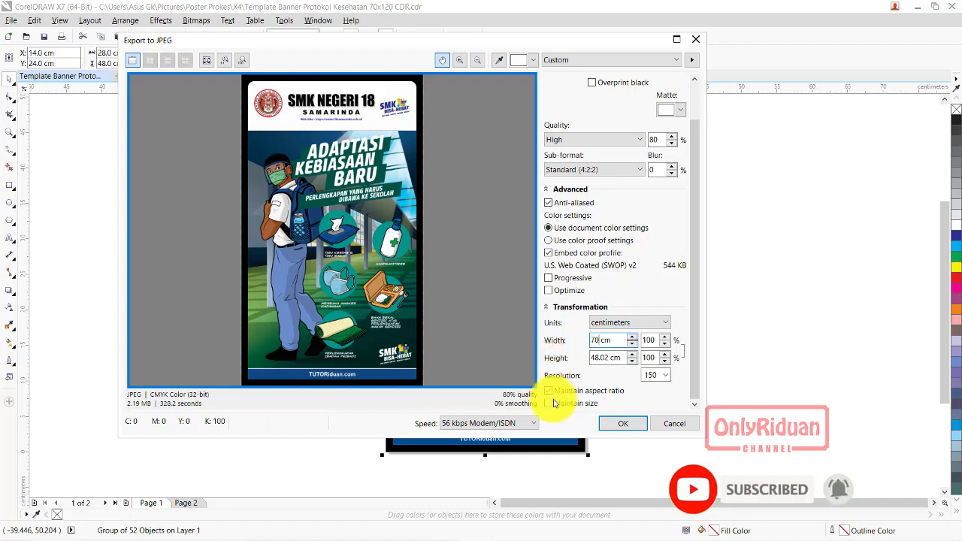
pyautogui.click(594, 359)
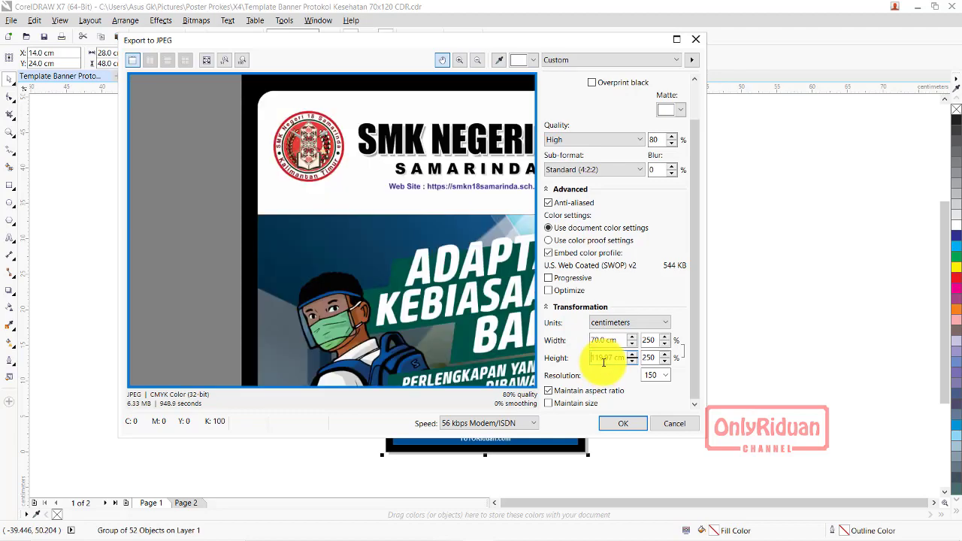
# Check the supplies, footer and figure in the preview, then confirm the JPEG export
pyautogui.scroll(-4, 376, 168)
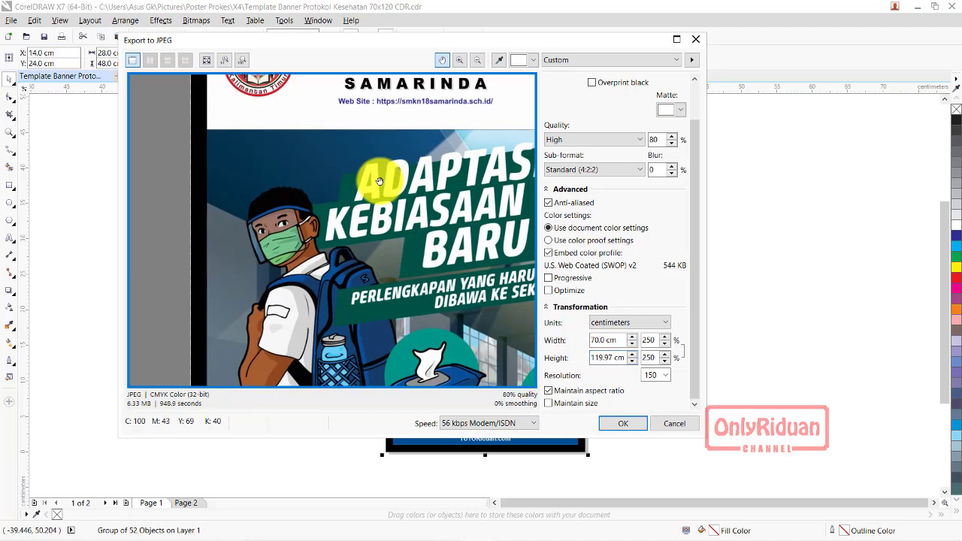
pyautogui.scroll(4, 377, 208)
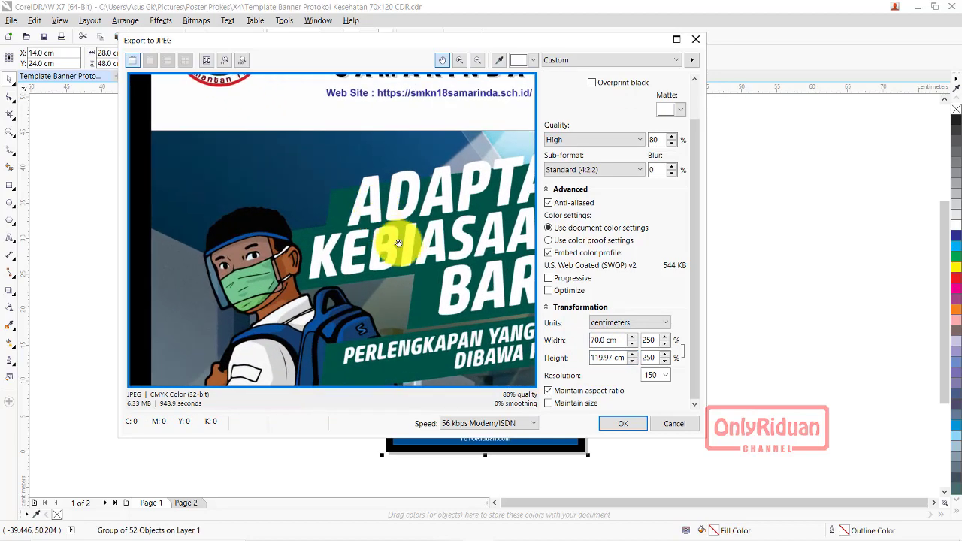
pyautogui.scroll(-2, 398, 242)
pyautogui.moveTo(403, 354); pyautogui.dragTo(360, 166)
pyautogui.moveTo(331, 269); pyautogui.dragTo(345, 179)
pyautogui.scroll(6, 348, 200)
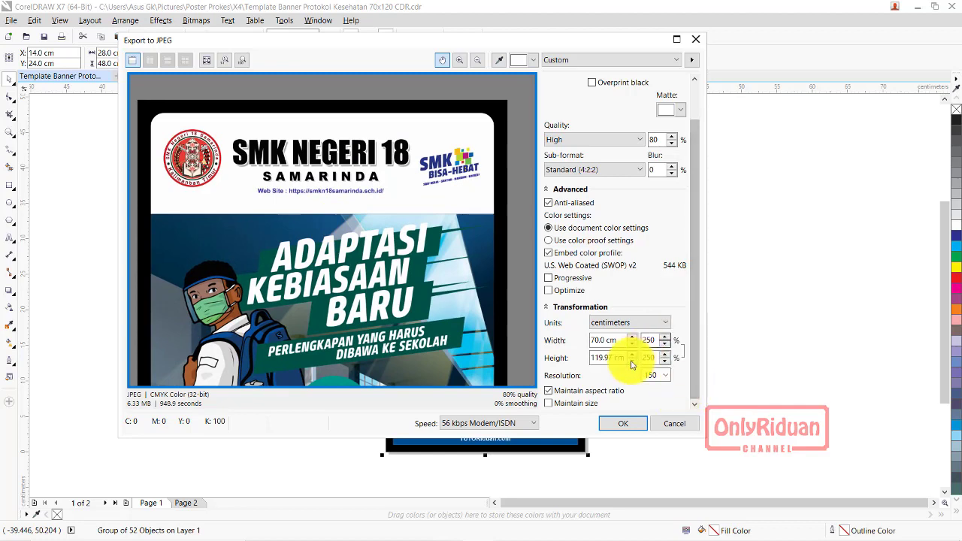
pyautogui.scroll(2, 424, 215)
pyautogui.moveTo(426, 150); pyautogui.dragTo(319, 191)
pyautogui.scroll(-5, 320, 191)
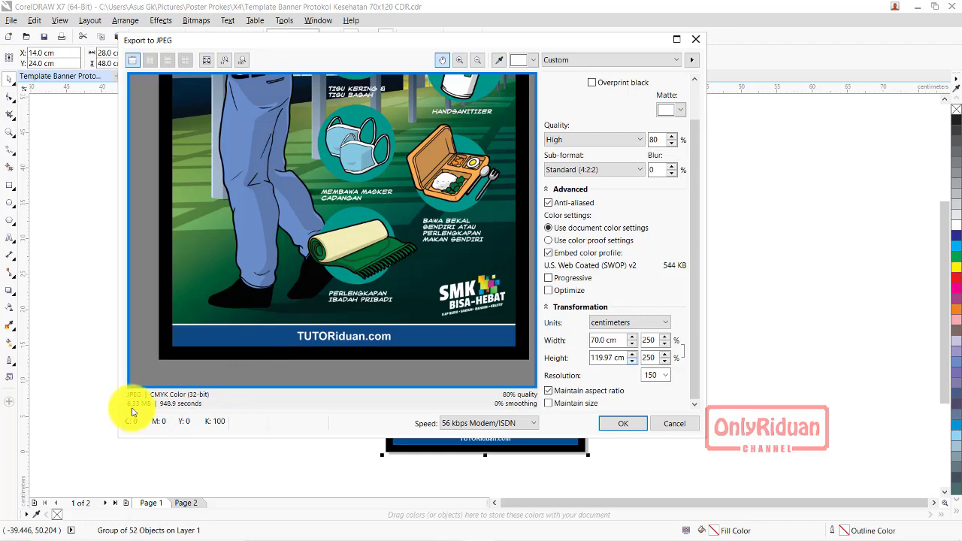
pyautogui.scroll(5, 366, 300)
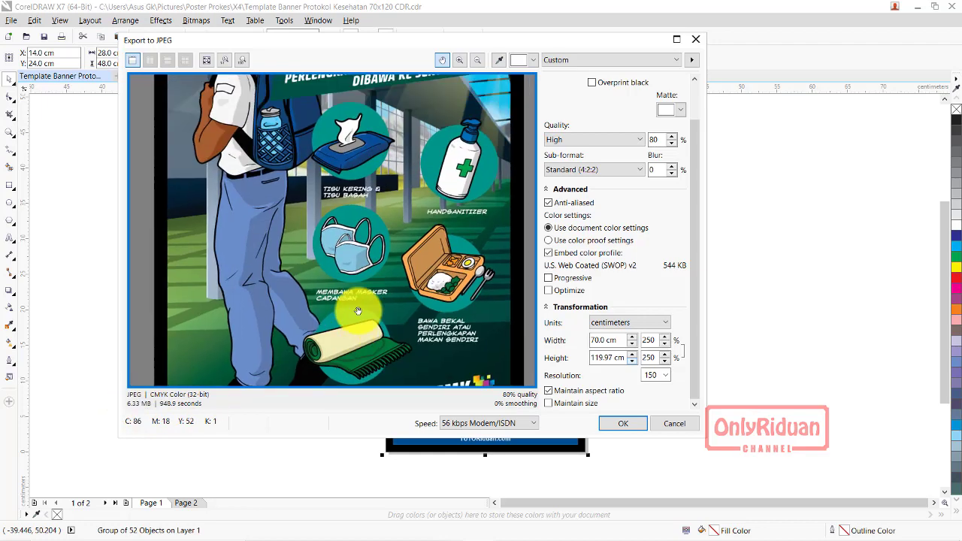
pyautogui.scroll(3, 259, 195)
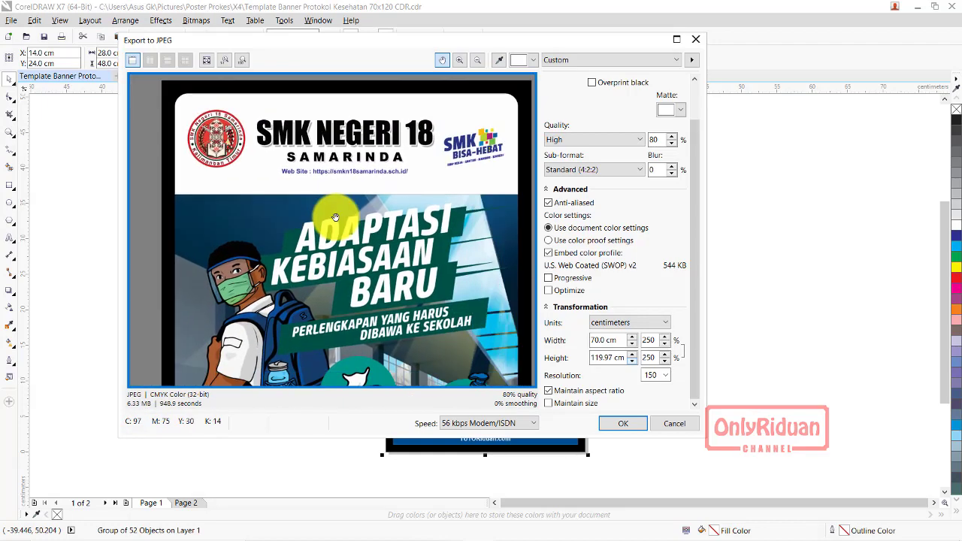
pyautogui.click(623, 425)
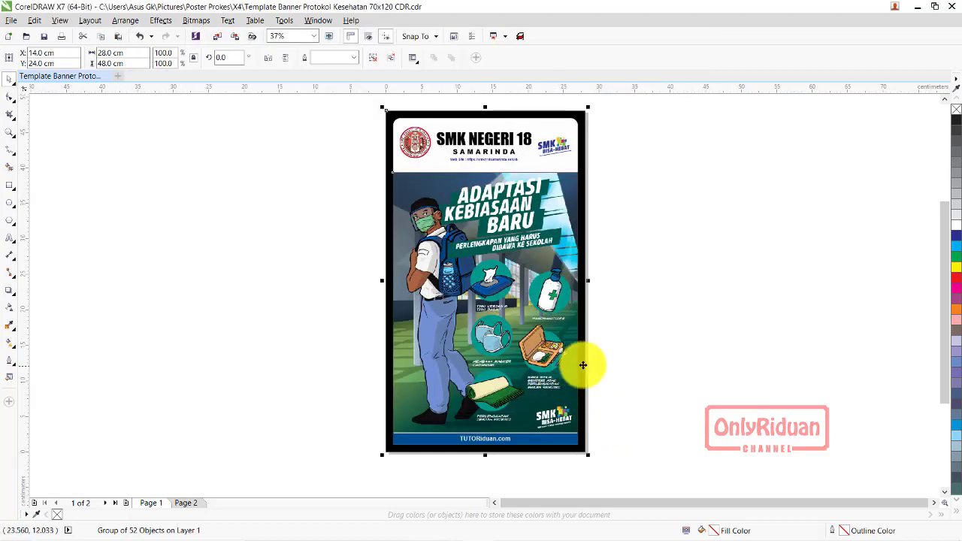
# Select and group all objects of the COVID-19 poster on page 2
pyautogui.click(186, 503)
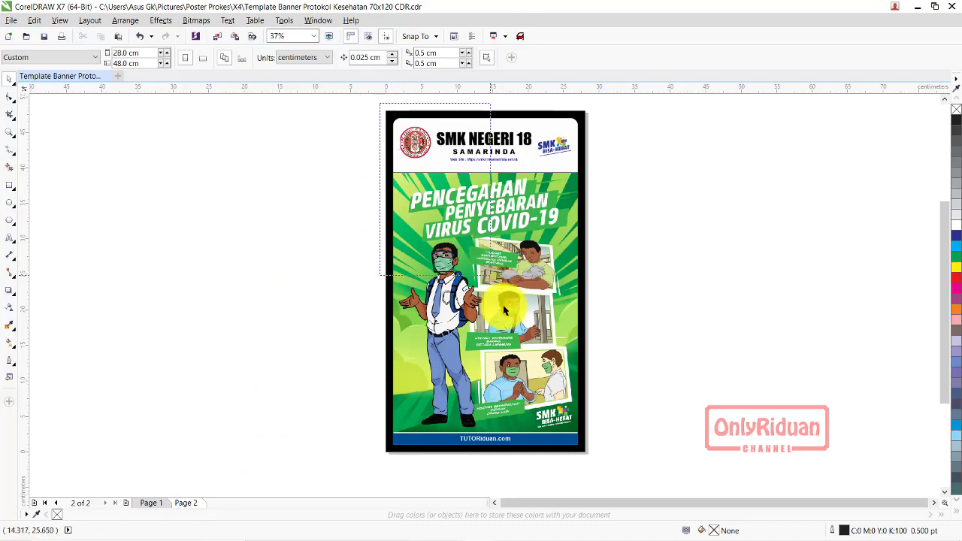
pyautogui.hotkey('ctrl', 'a')
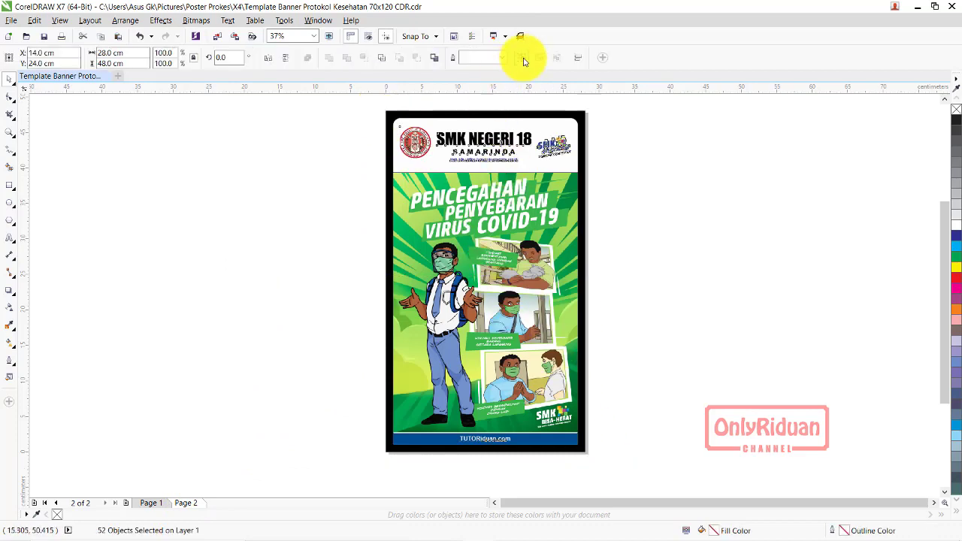
pyautogui.click(524, 60)
pyautogui.click(940, 92)
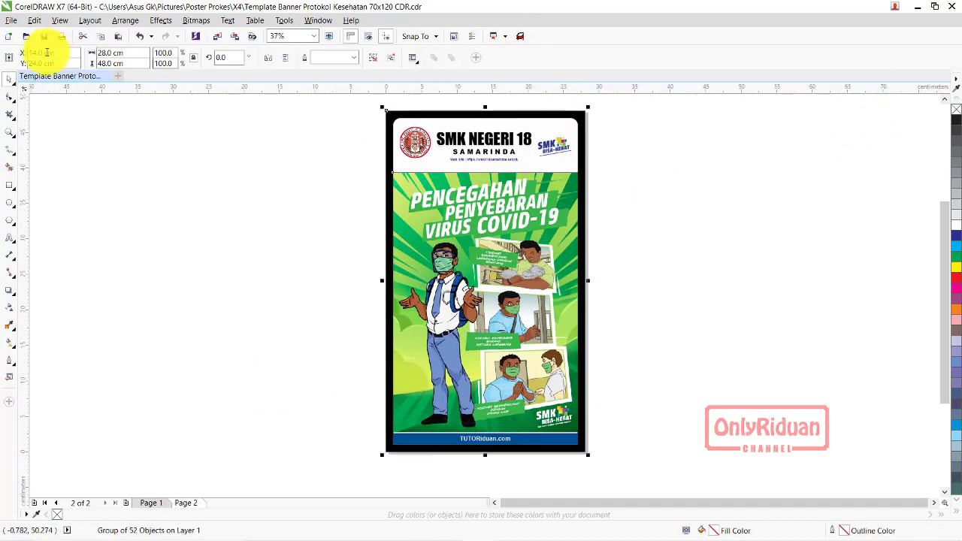
# Export the poster as JPG to CETAK named '2 Banner Protokol Kesehatan 70x120 1 Lembar'
pyautogui.click(11, 21)
pyautogui.click(50, 215)
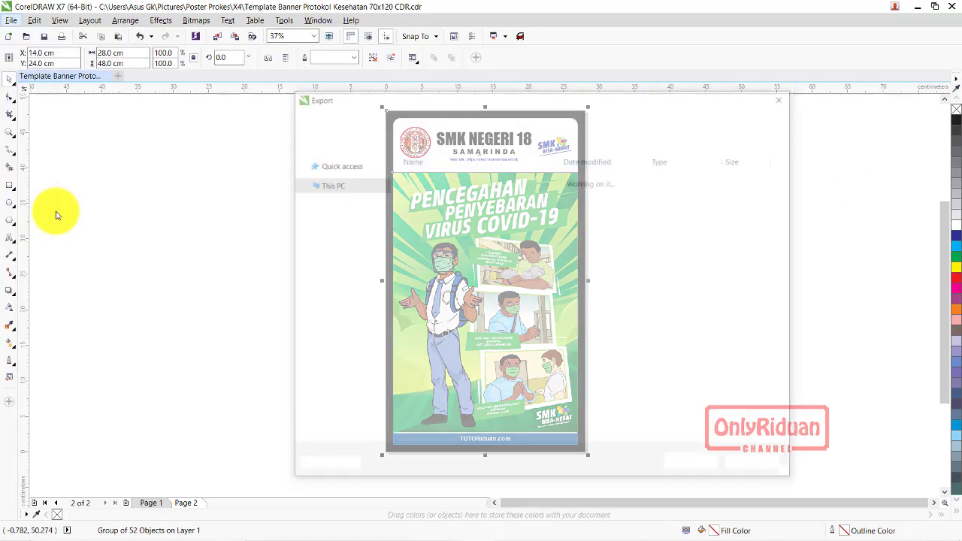
pyautogui.click(444, 242)
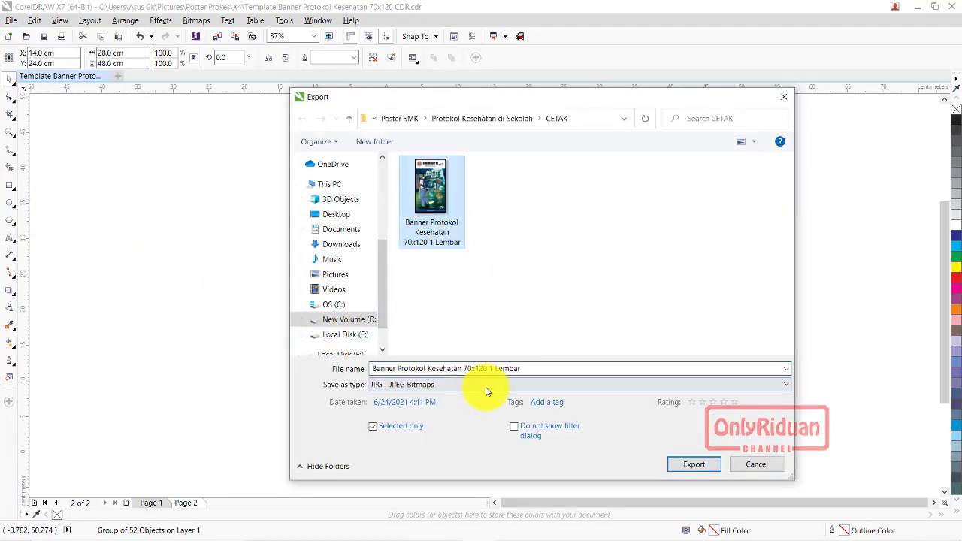
pyautogui.click(374, 369)
pyautogui.click(373, 369)
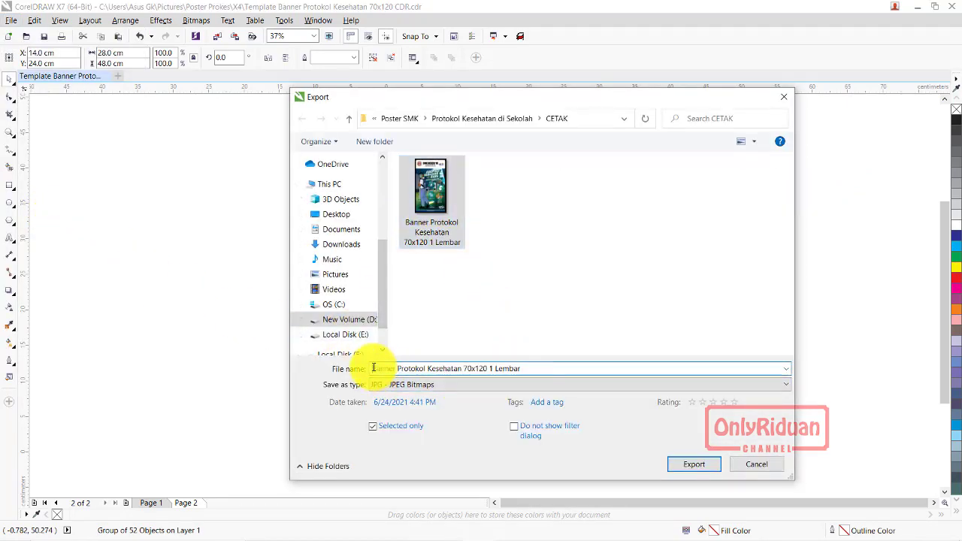
pyautogui.write('2')
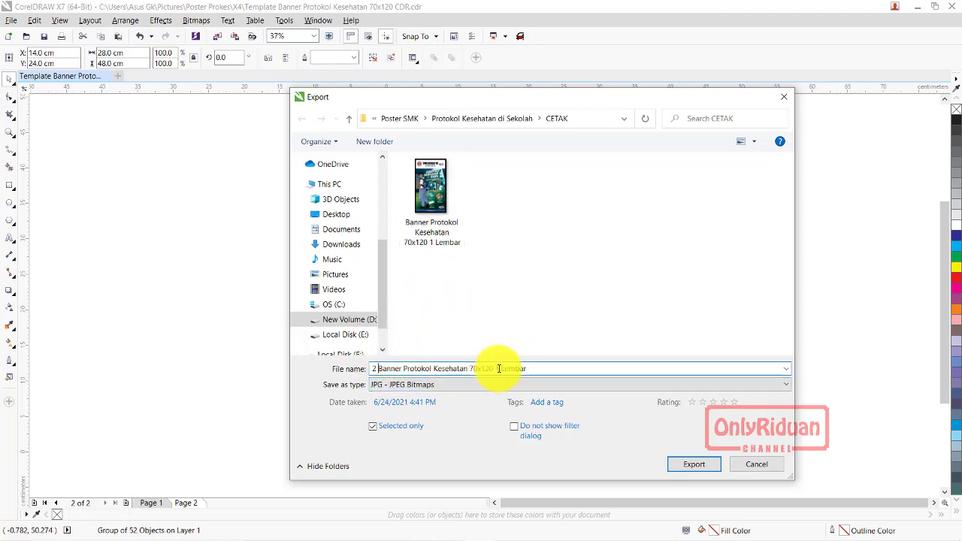
pyautogui.click(678, 466)
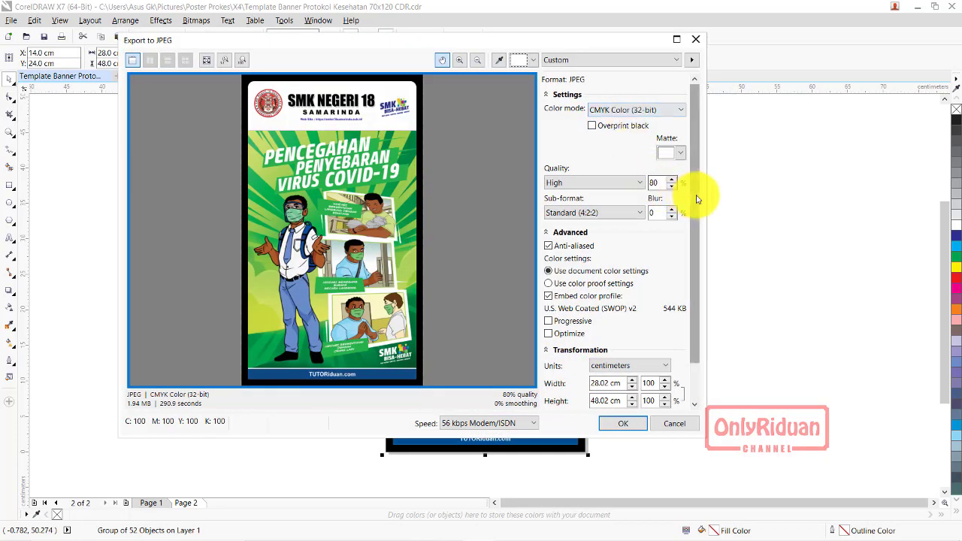
# Set the second banner's JPEG width to 70 cm at 150 dpi, check the header, and confirm
pyautogui.scroll(-2, 682, 306)
pyautogui.doubleClick(651, 375)
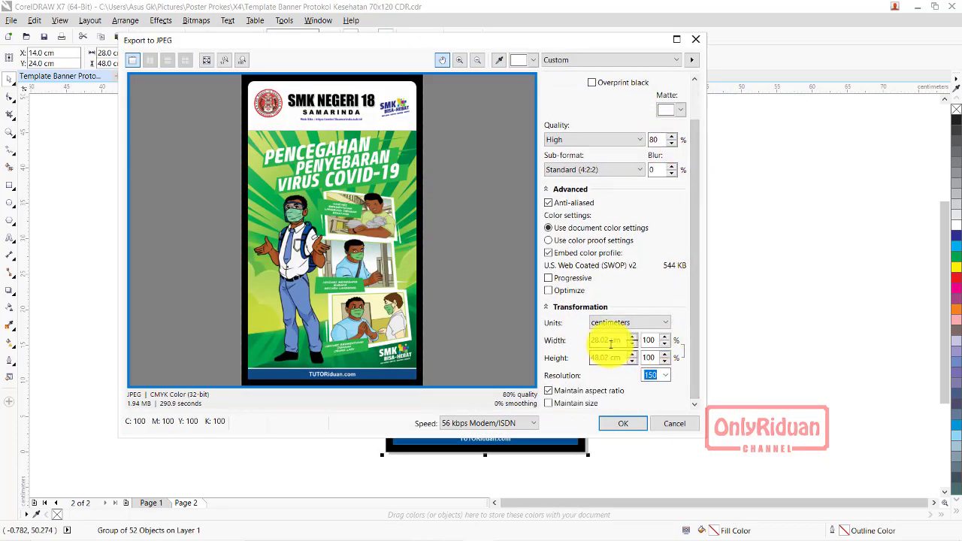
pyautogui.write('70')
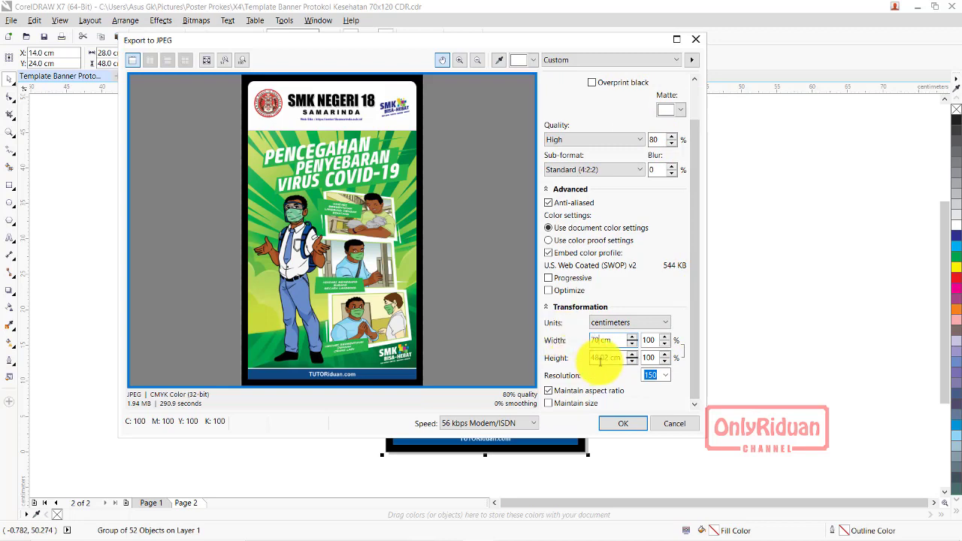
pyautogui.press('Tab')
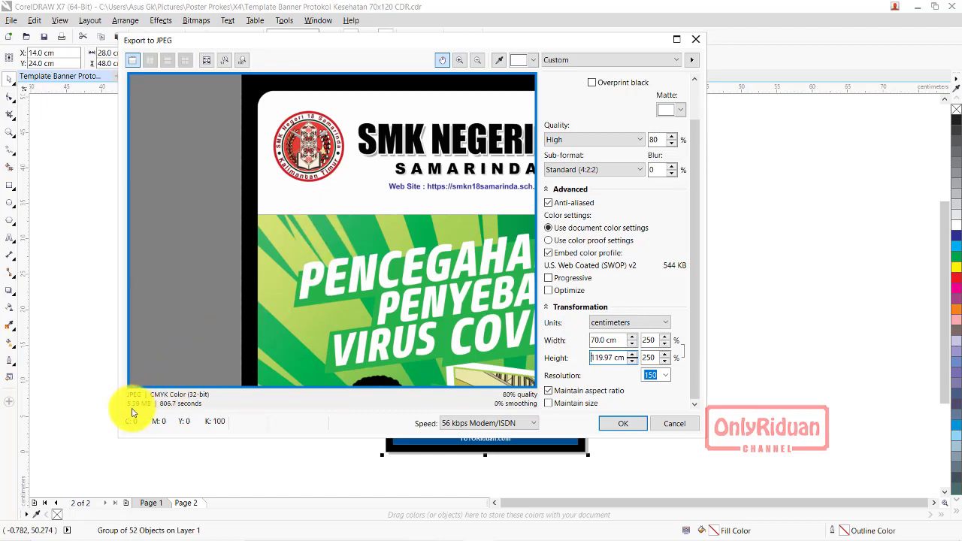
pyautogui.scroll(-3, 300, 258)
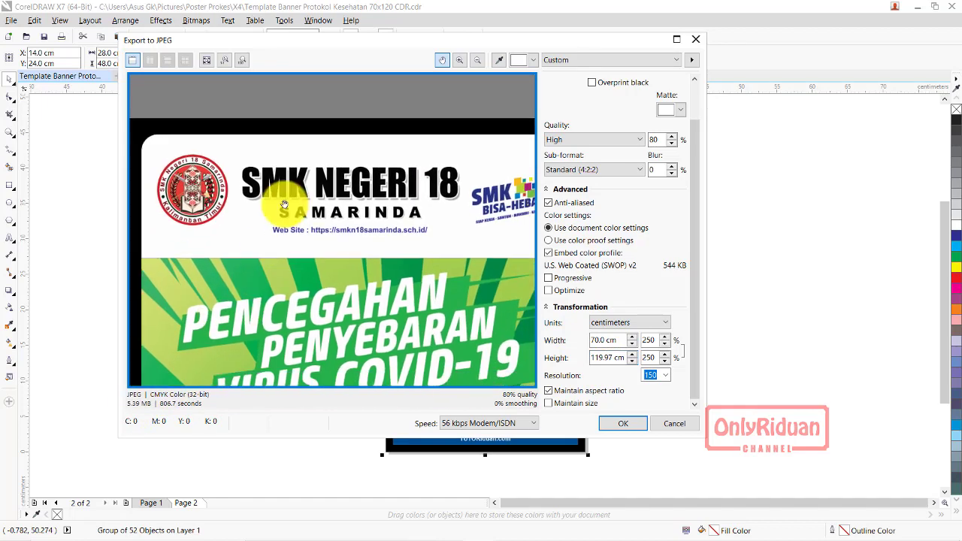
pyautogui.moveTo(367, 178)
pyautogui.mouseDown()
pyautogui.moveTo(311, 165)
pyautogui.moveTo(320, 86)
pyautogui.moveTo(354, 226)
pyautogui.moveTo(361, 192)
pyautogui.mouseUp()
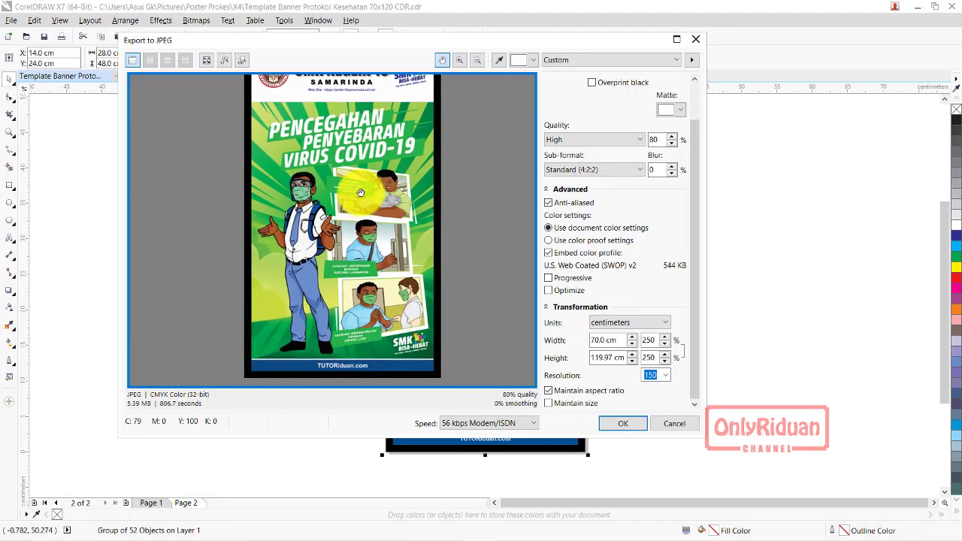
pyautogui.click(623, 423)
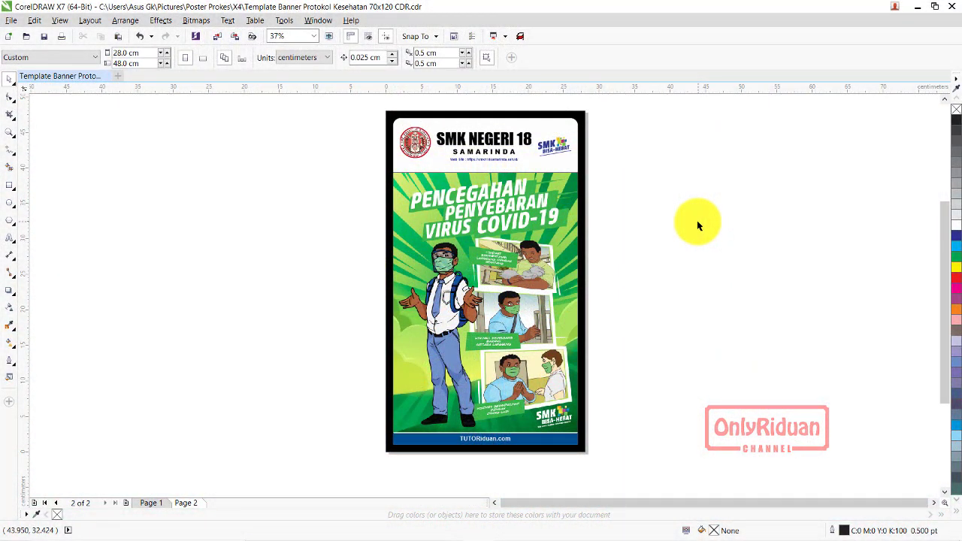
# Switch to the Photoshop banner template and select the SMK NEGERI 18 and SAMARINDA text layers
pyautogui.click(917, 9)
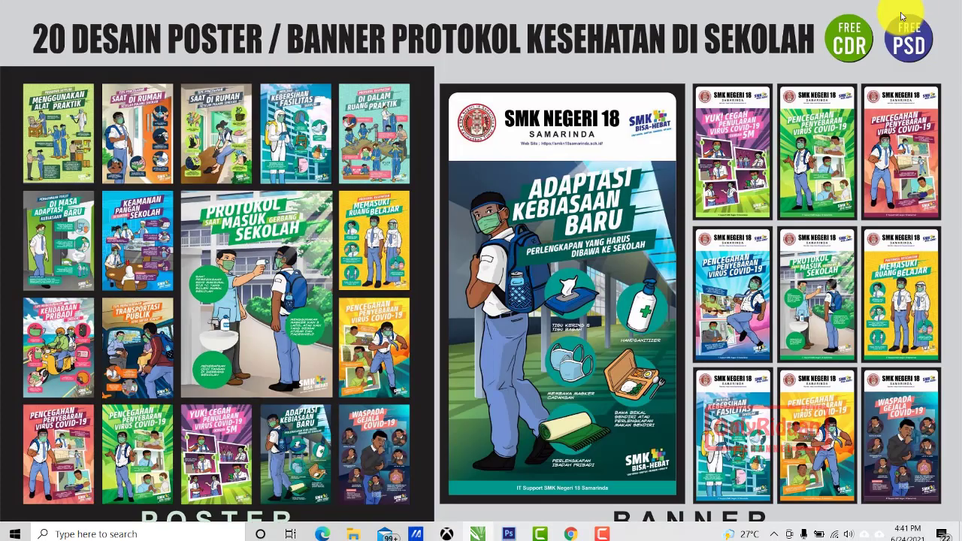
pyautogui.click(509, 530)
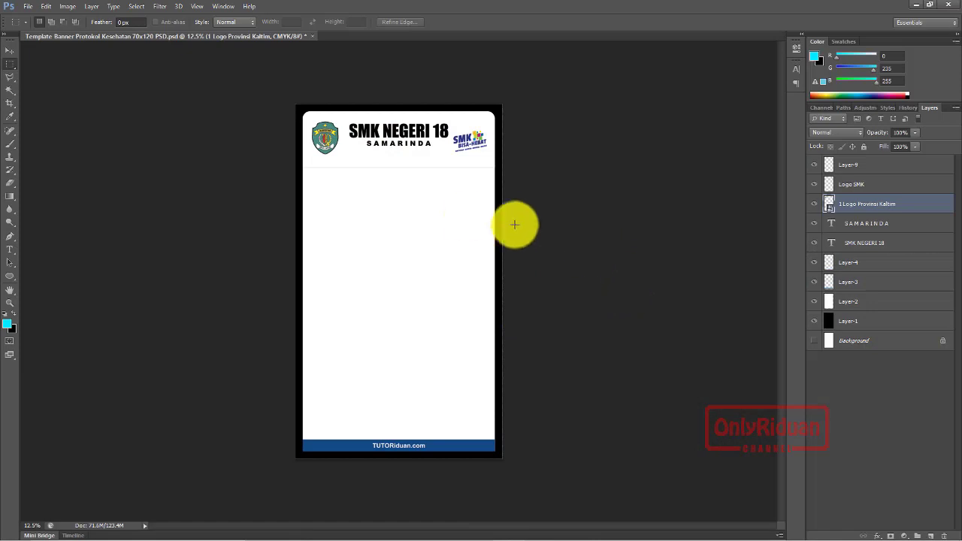
pyautogui.click(10, 50)
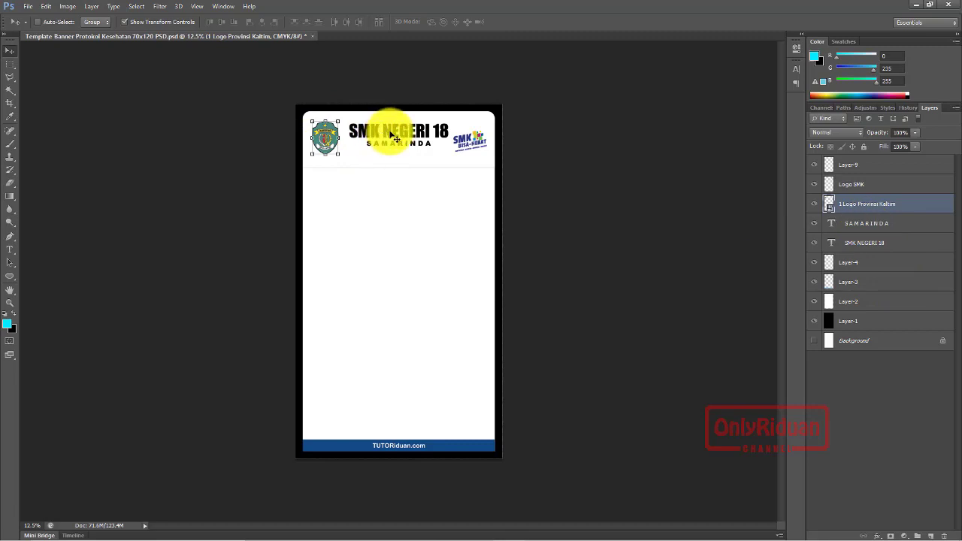
pyautogui.click(870, 243)
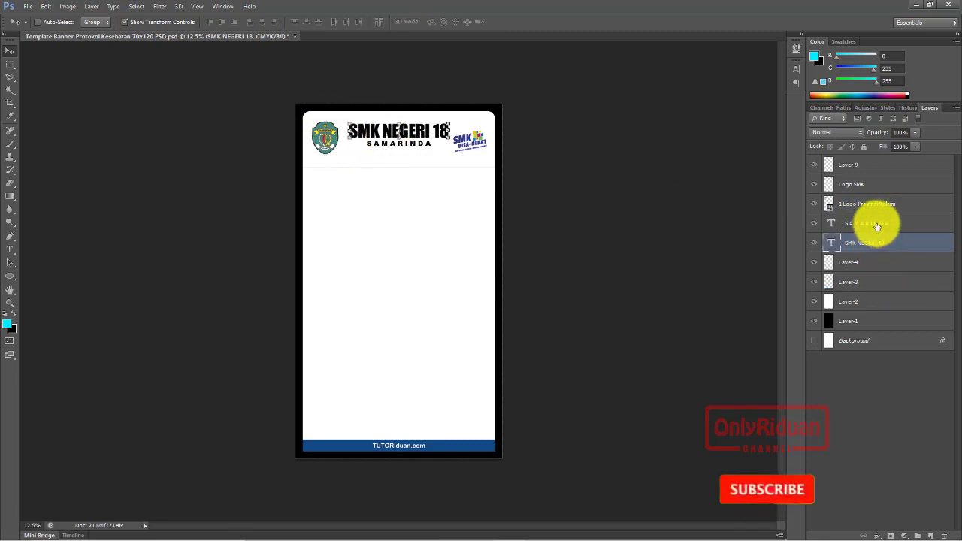
pyautogui.click(875, 224)
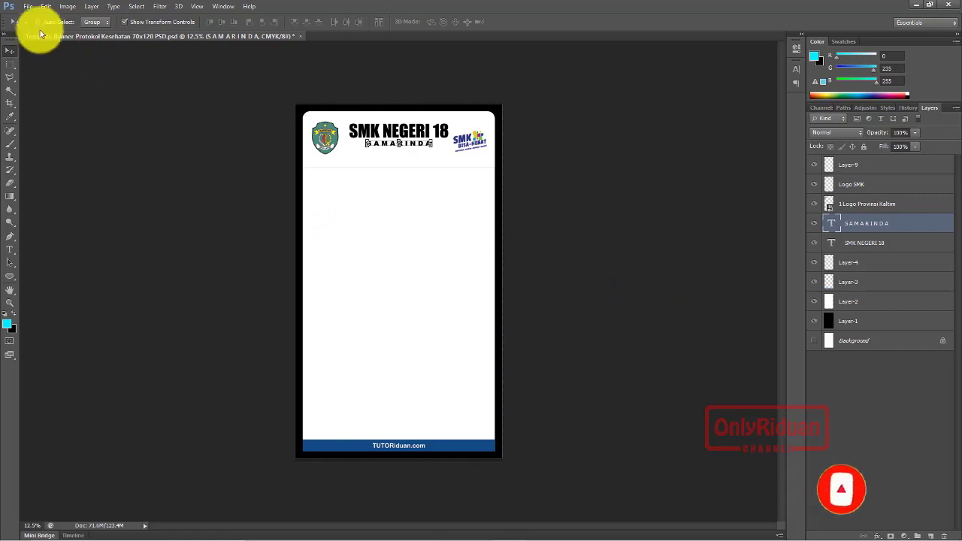
pyautogui.click(29, 8)
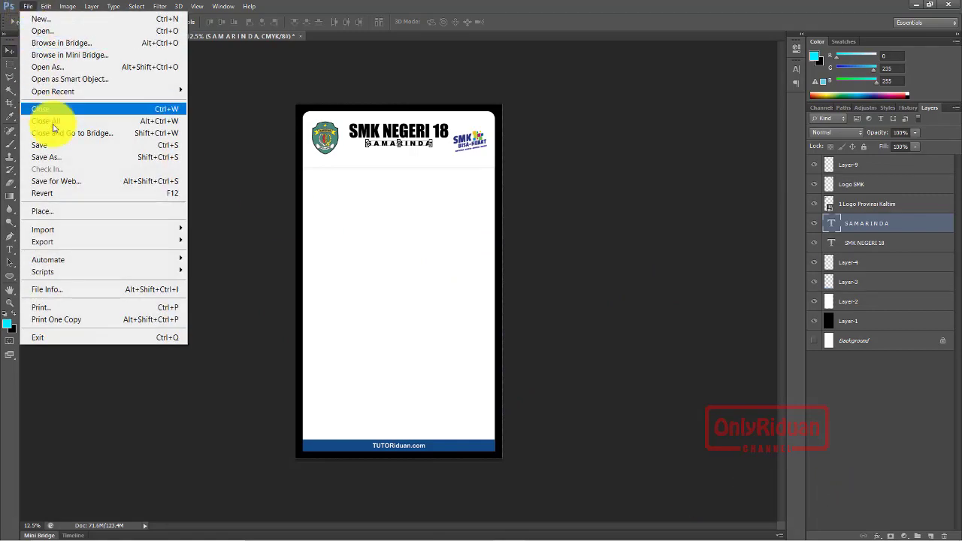
# Place '48 Poster Baru FA' into the banner and scale it to fill the middle area
pyautogui.click(68, 215)
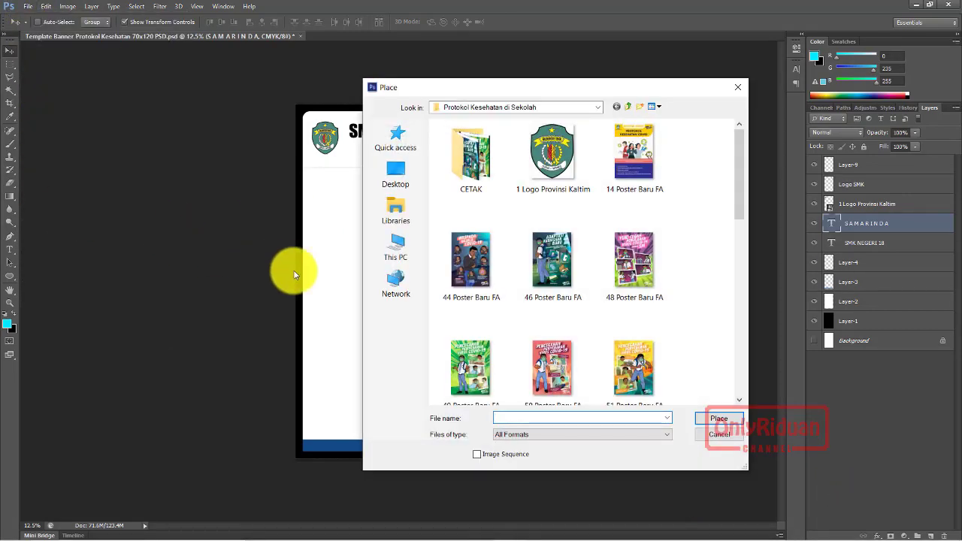
pyautogui.click(640, 260)
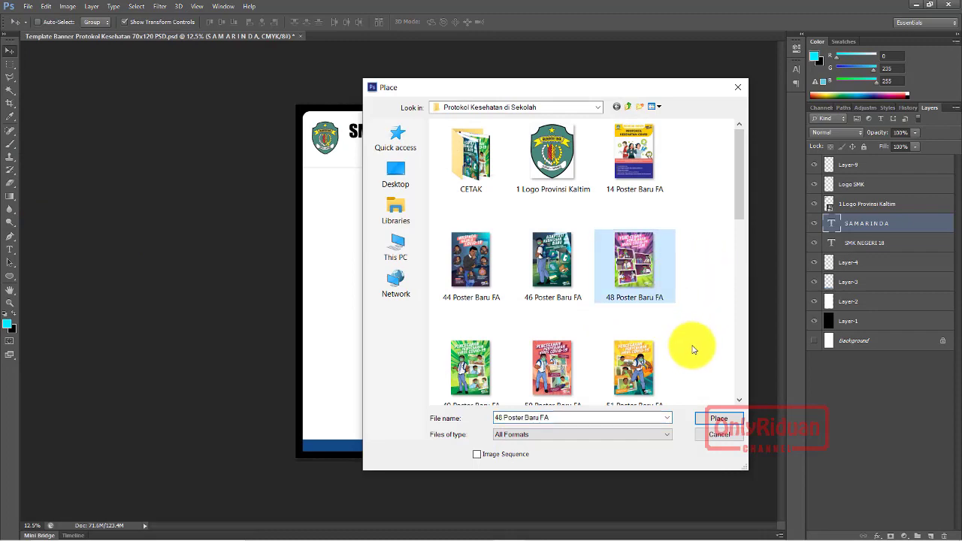
pyautogui.click(710, 418)
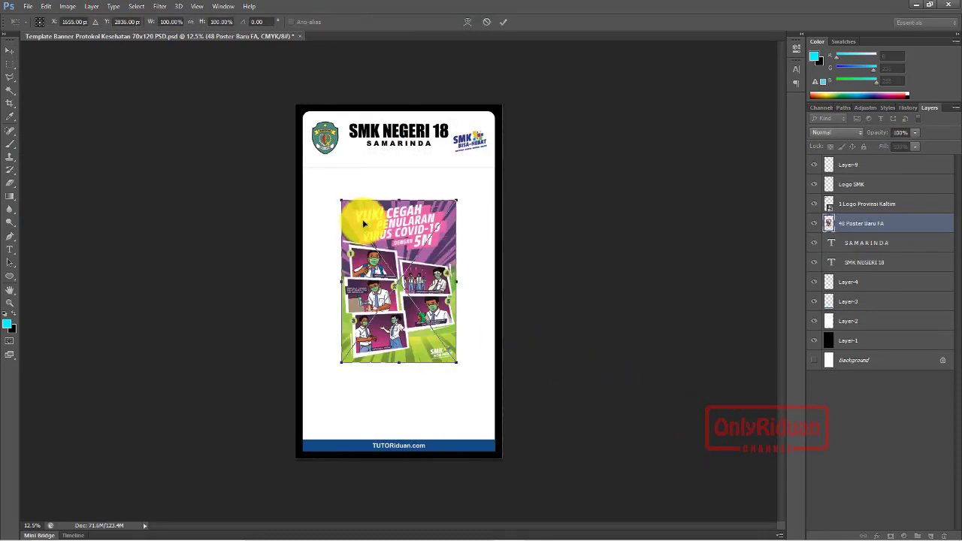
pyautogui.moveTo(363, 220); pyautogui.dragTo(325, 190)
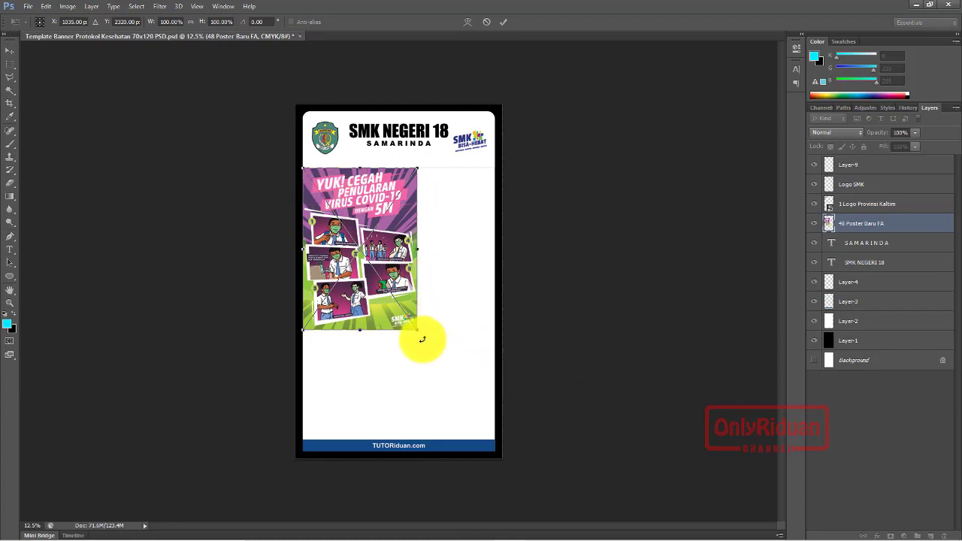
pyautogui.moveTo(417, 331); pyautogui.dragTo(494, 440)
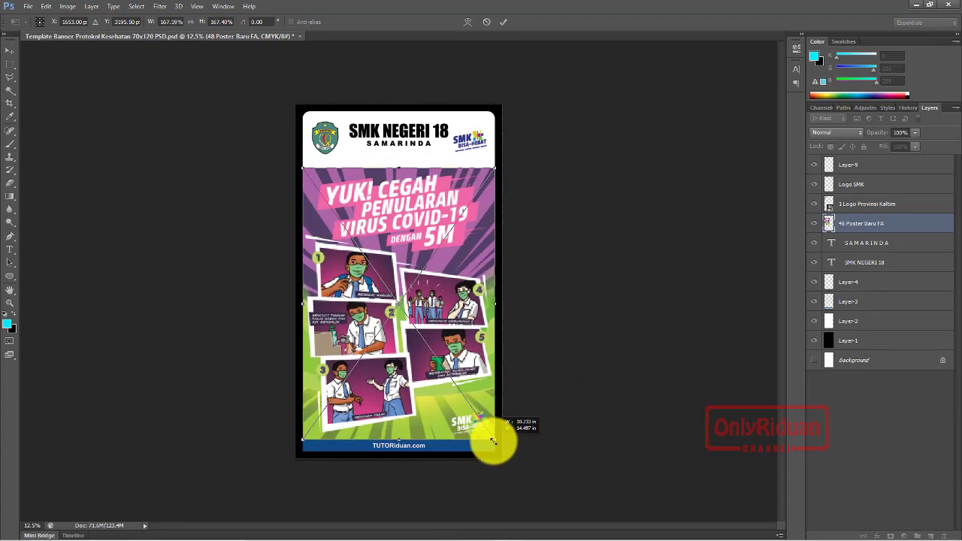
pyautogui.click(505, 23)
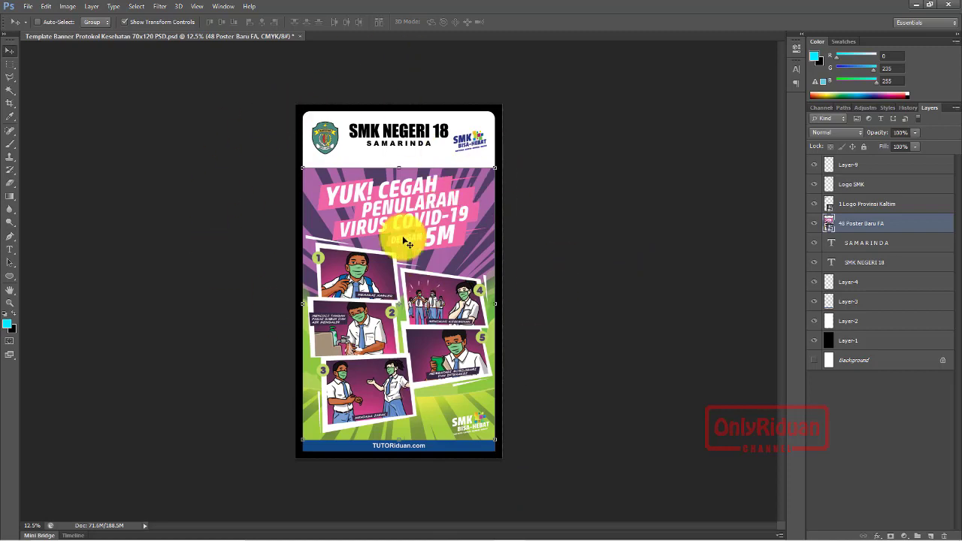
# Set the Image Size document width to 70 centimeters at 150 ppi
pyautogui.click(68, 6)
pyautogui.click(99, 97)
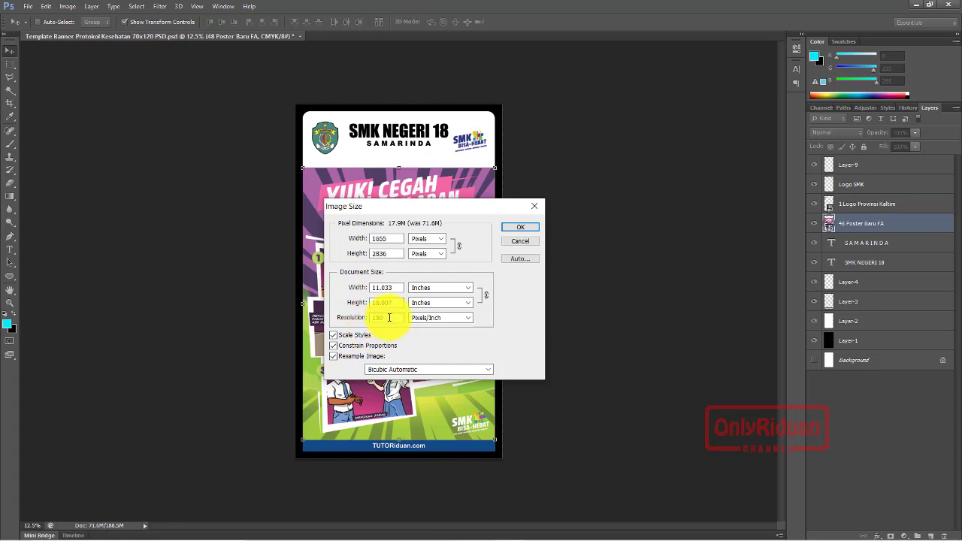
pyautogui.click(443, 293)
pyautogui.click(440, 319)
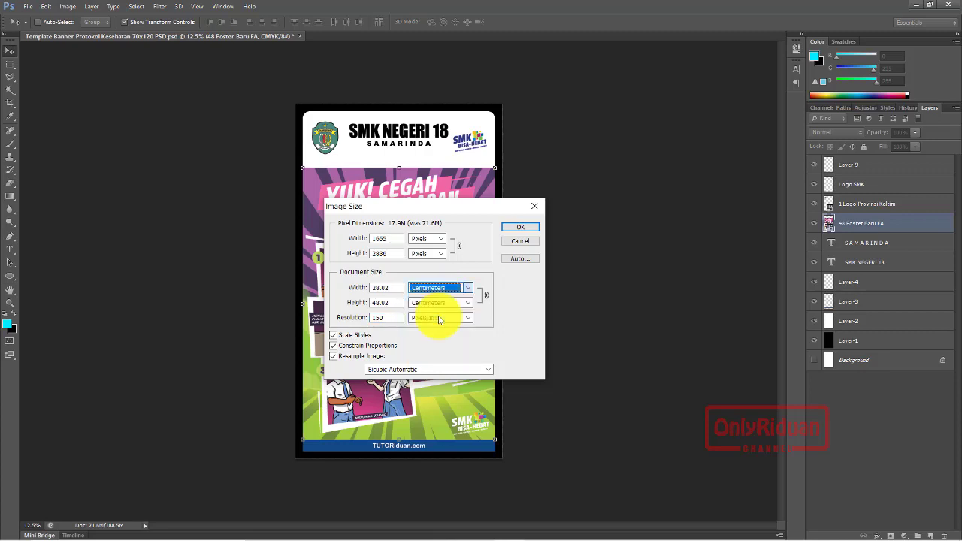
pyautogui.click(352, 289)
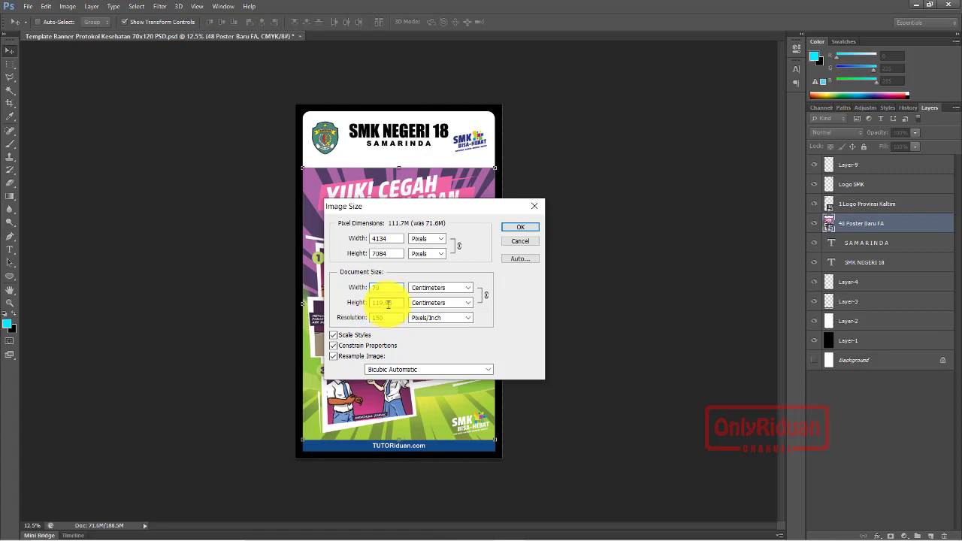
pyautogui.click(519, 229)
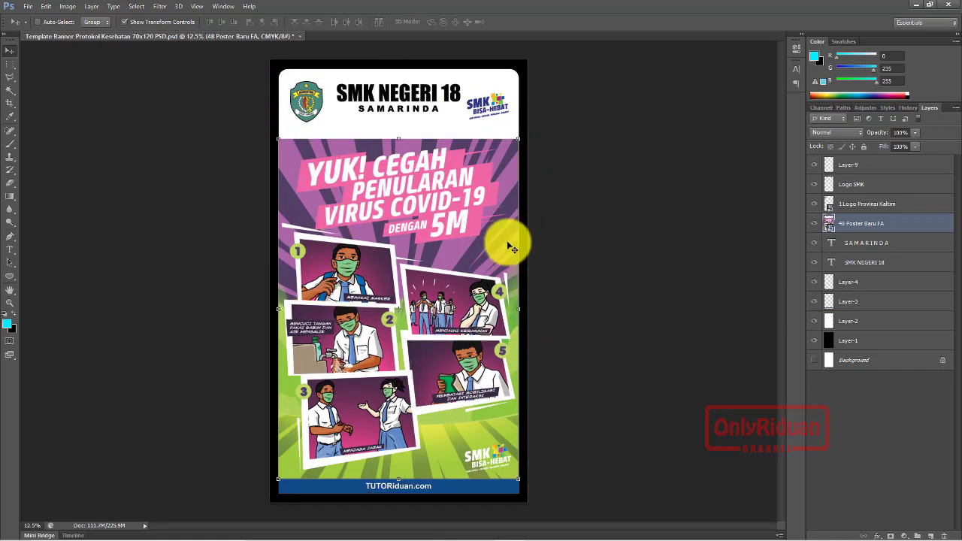
# Save As into D:\Poster SMK\Protokol Kesehatan di Sekolah\CETAK
pyautogui.click(28, 7)
pyautogui.click(78, 157)
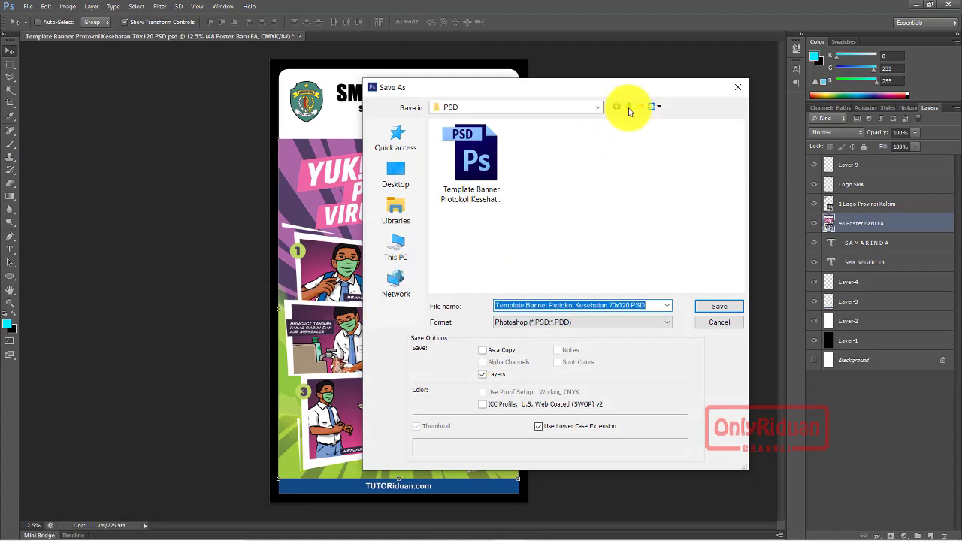
pyautogui.click(596, 109)
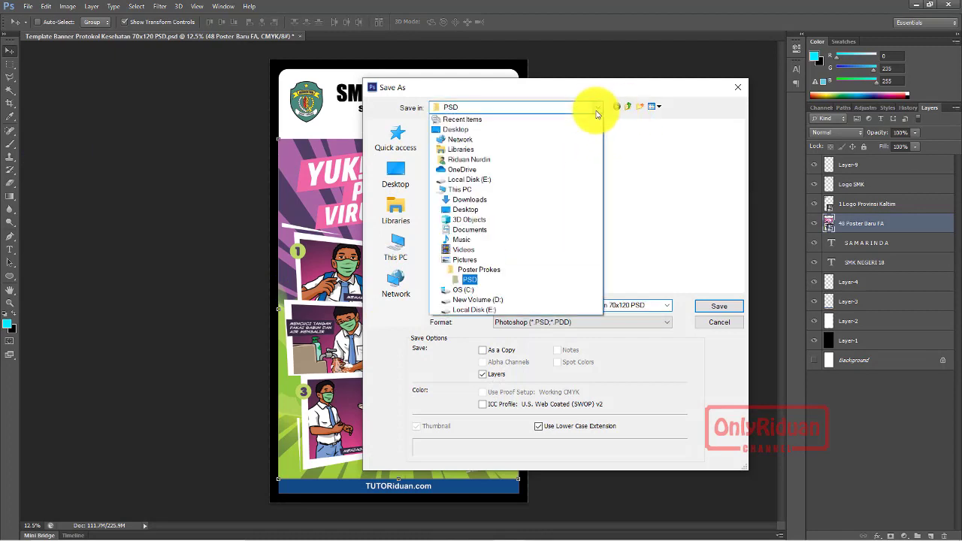
pyautogui.click(478, 299)
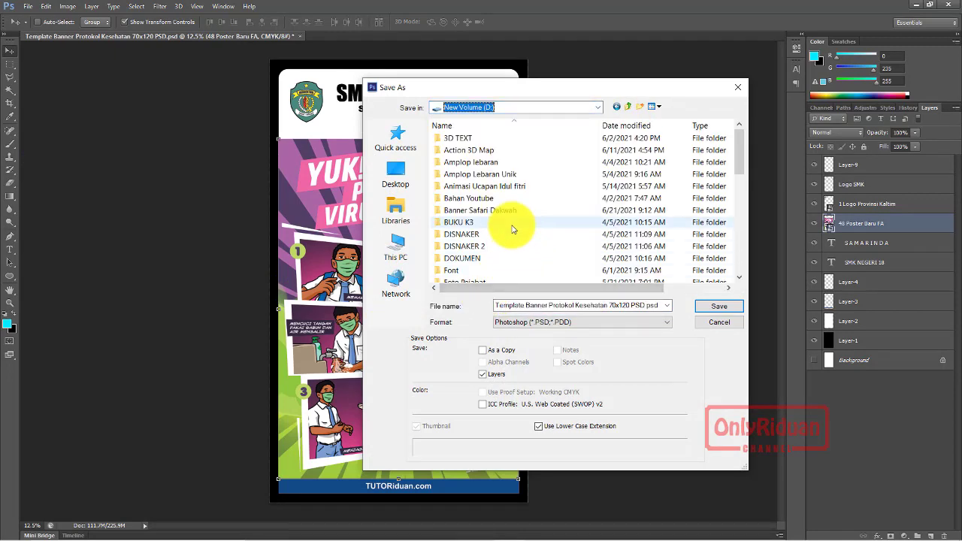
pyautogui.scroll(-2, 513, 228)
pyautogui.scroll(-2, 513, 228)
pyautogui.click(469, 213)
pyautogui.doubleClick(469, 213)
pyautogui.doubleClick(469, 154)
pyautogui.click(470, 157)
pyautogui.doubleClick(471, 157)
# Save as JPEG '3 Banner Protokol Kesehatan 70x120 1 lembar' at Maximum quality 12
pyautogui.click(583, 323)
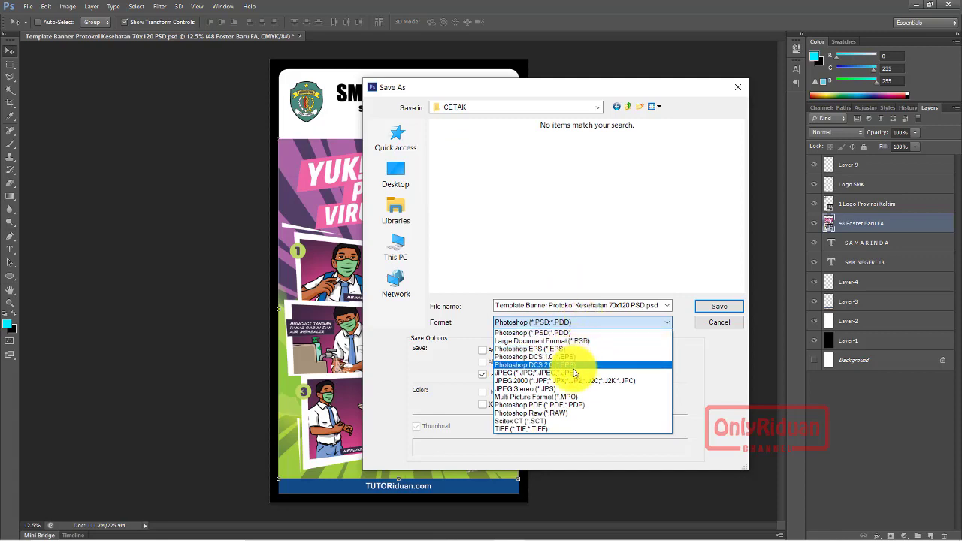
pyautogui.click(526, 373)
pyautogui.click(611, 304)
pyautogui.click(536, 307)
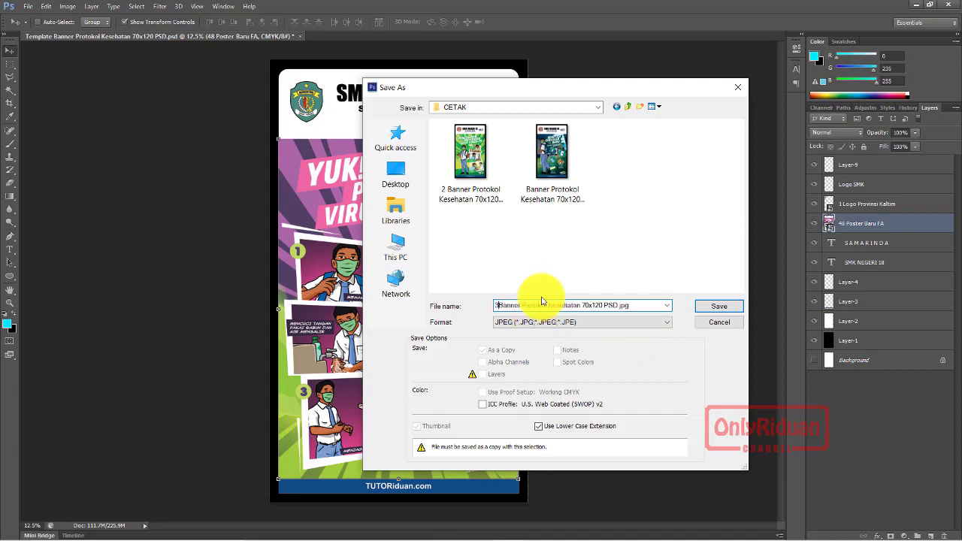
pyautogui.write('3')
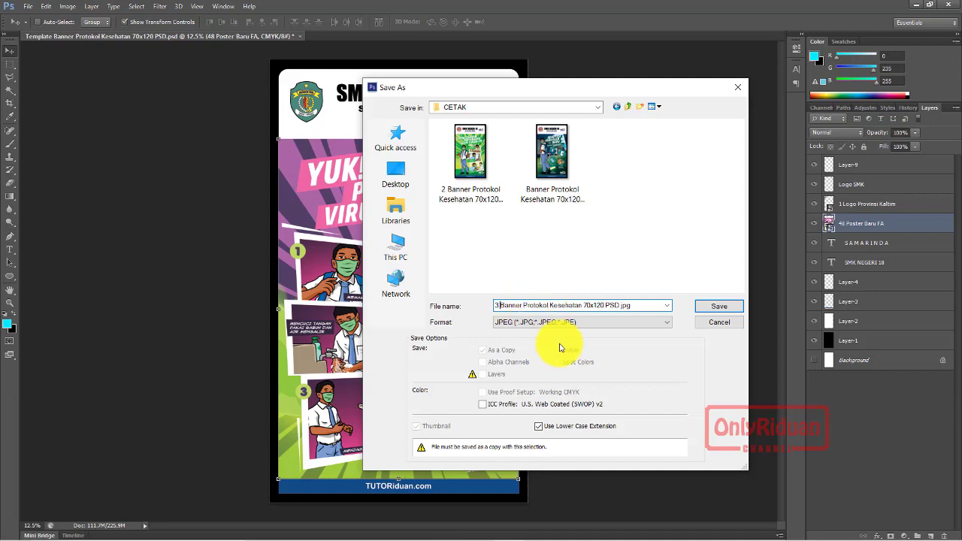
pyautogui.click(620, 306)
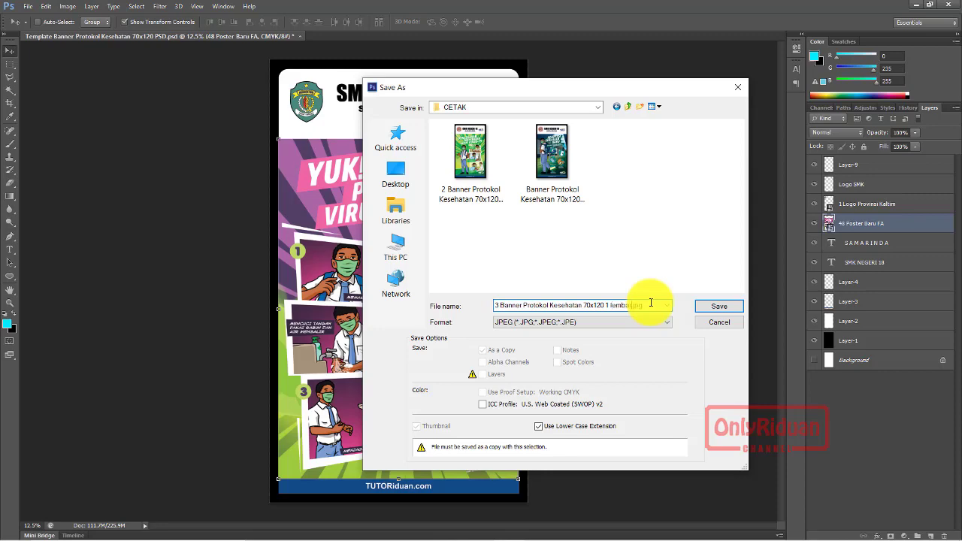
pyautogui.click(718, 307)
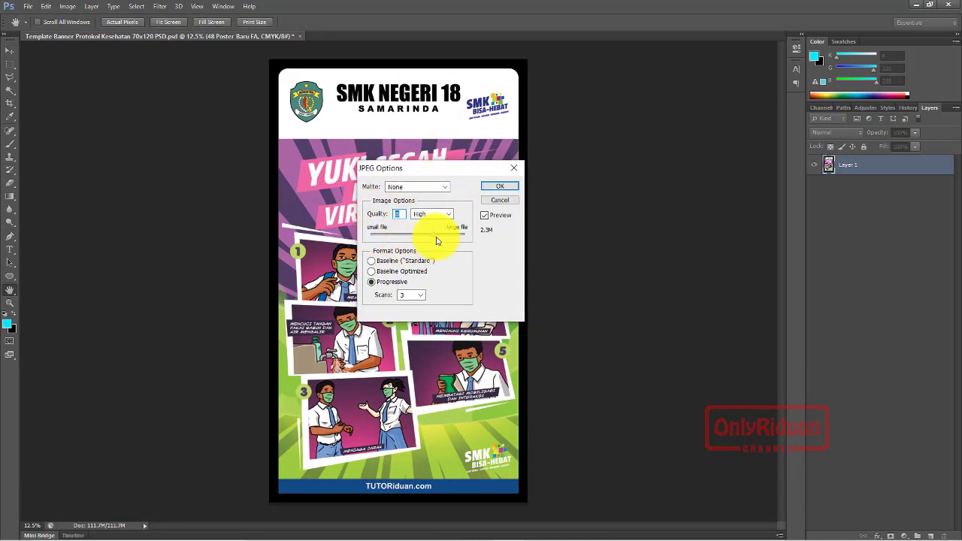
pyautogui.moveTo(435, 239); pyautogui.dragTo(473, 243)
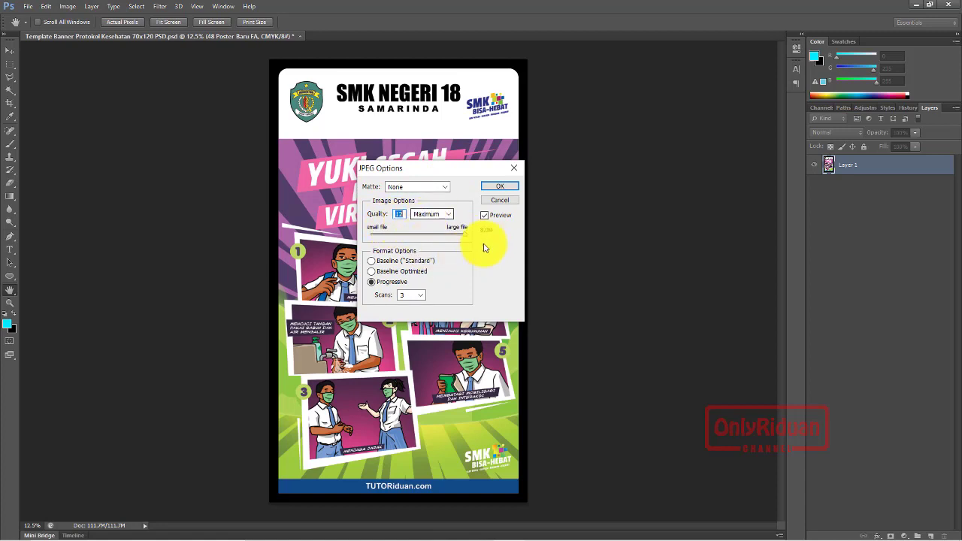
pyautogui.click(500, 187)
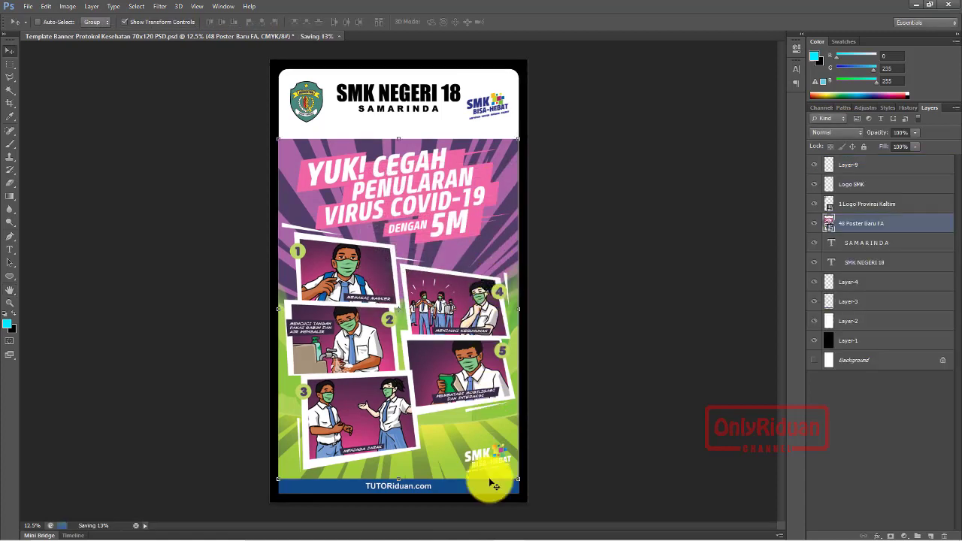
pyautogui.click(359, 526)
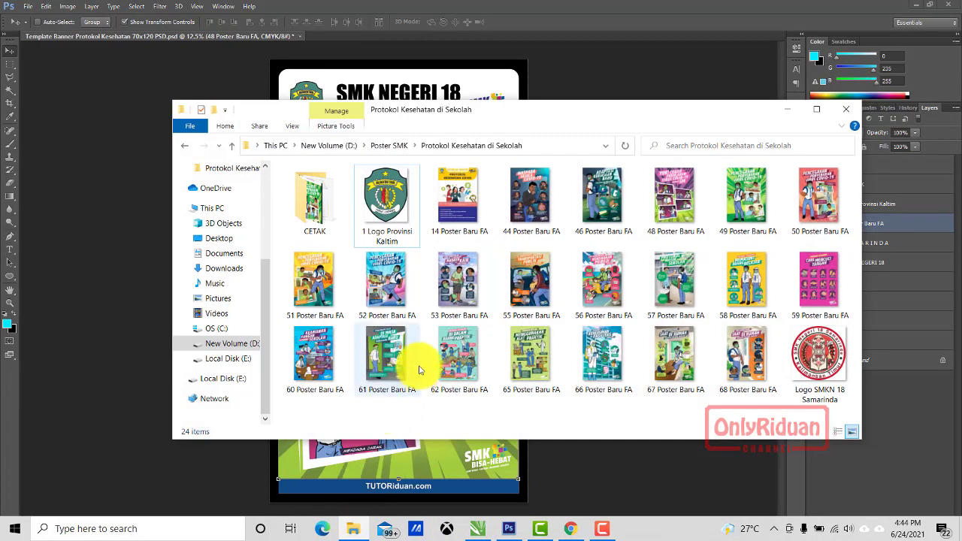
# Open CETAK in File Explorer and view '3 Banner Protokol Kesehatan 70x120 1 lembar.jpg' in Photos
pyautogui.click(318, 214)
pyautogui.doubleClick(319, 214)
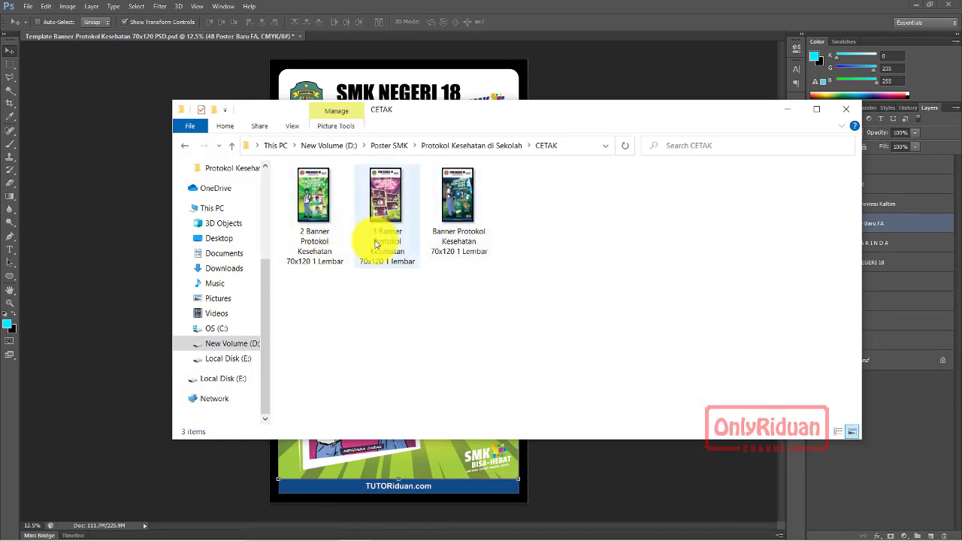
pyautogui.click(391, 203)
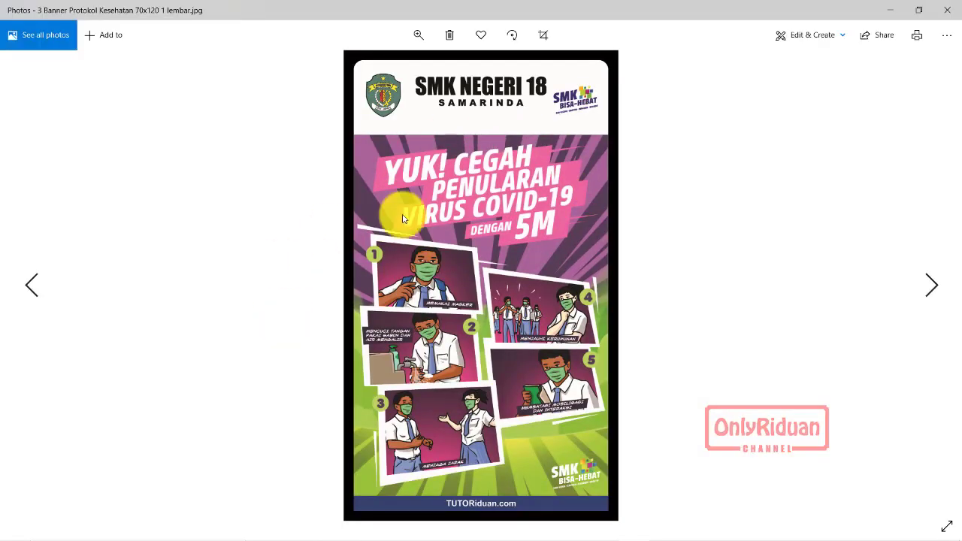
pyautogui.click(931, 292)
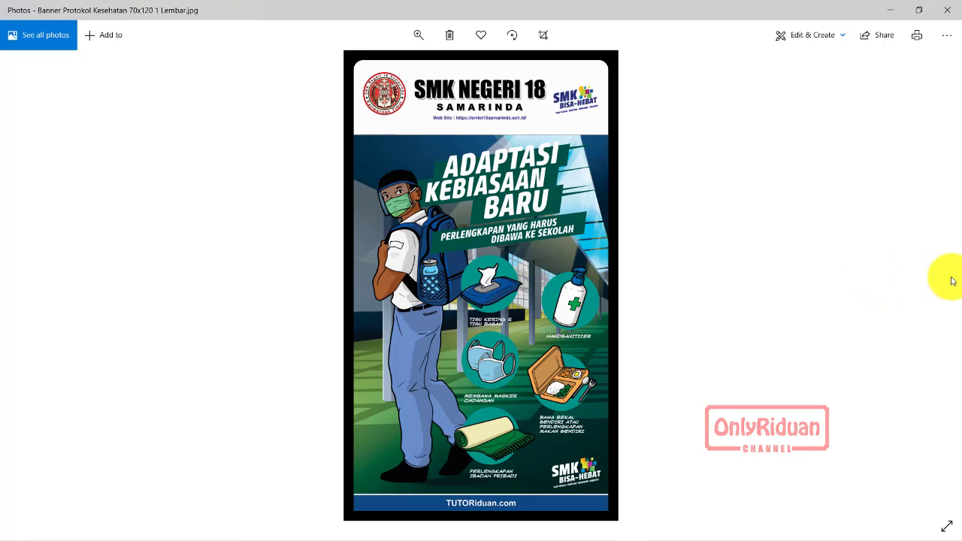
pyautogui.click(31, 285)
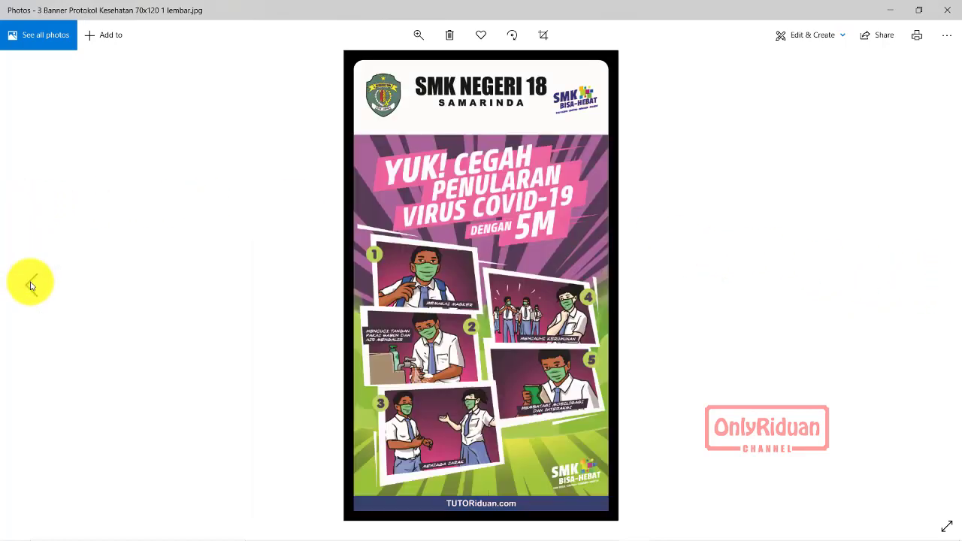